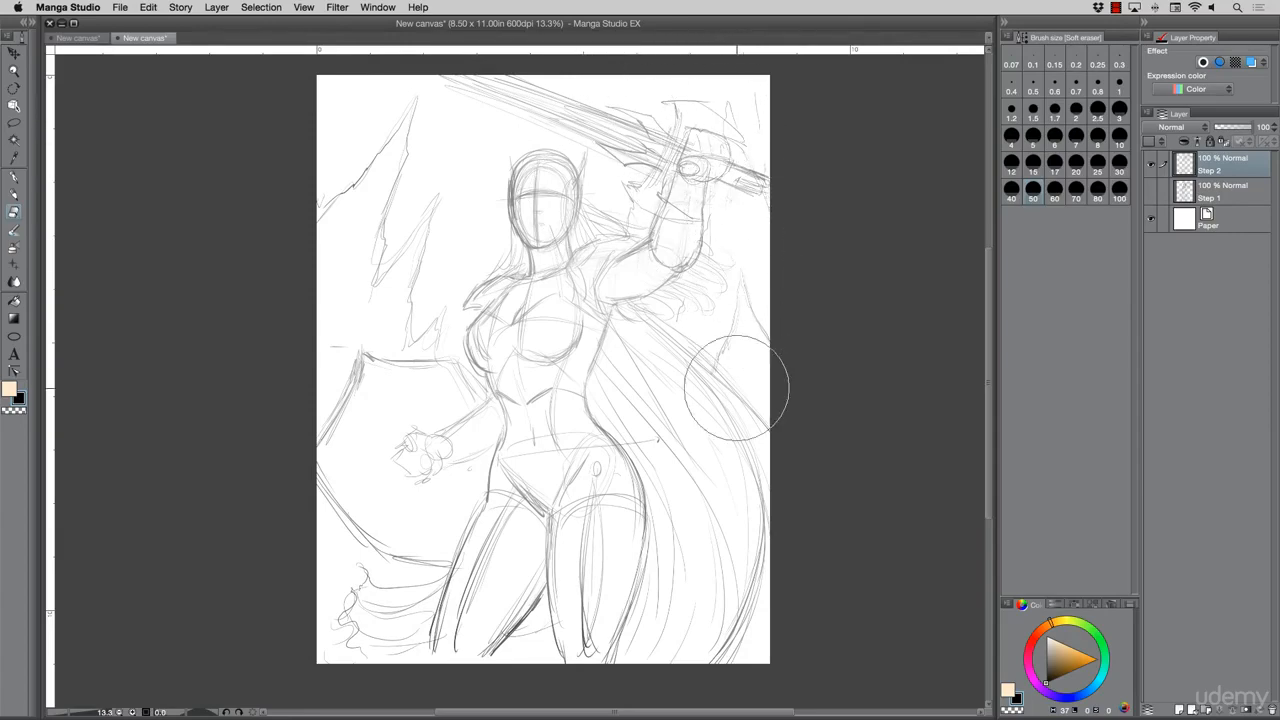
Lighten the sketch on the Step 2 layer with the Soft eraser, and outline the head with the Darker pencil
mouse_move(641, 270)
mouse_down()
mouse_move(650, 232)
mouse_move(700, 235)
mouse_up()
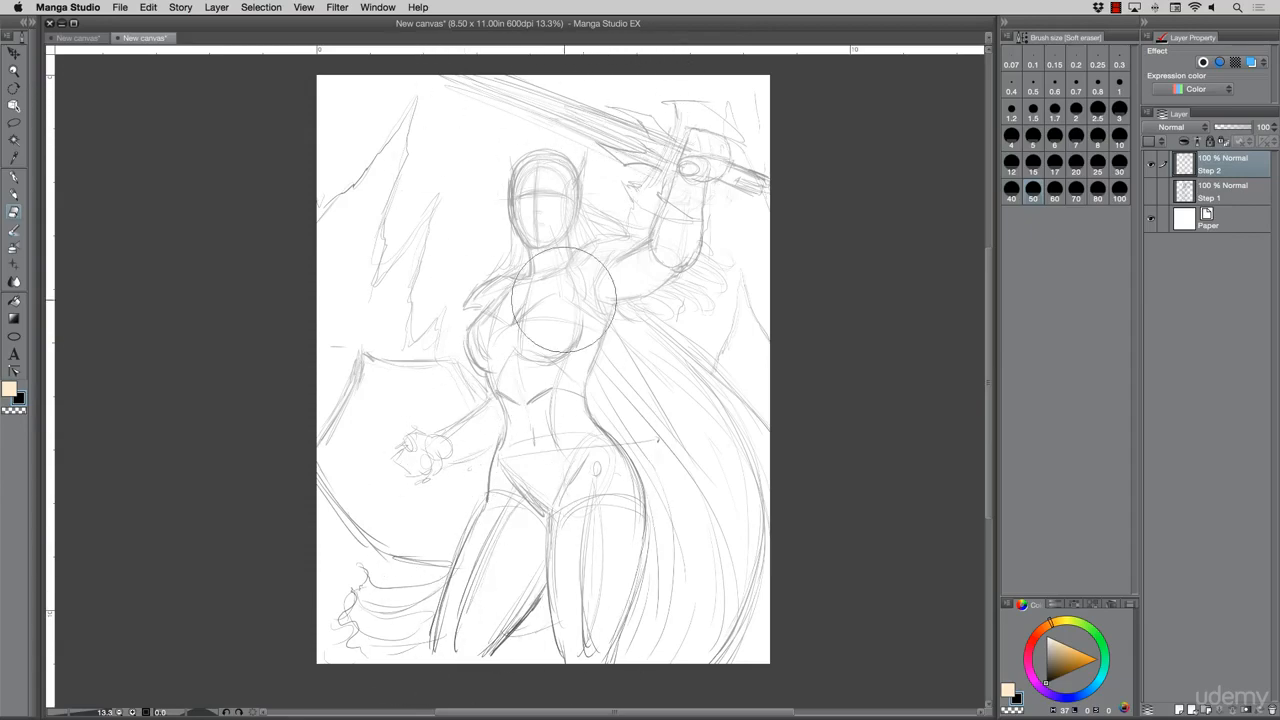
click(15, 70)
drag(410, 145, 451, 177)
click(17, 192)
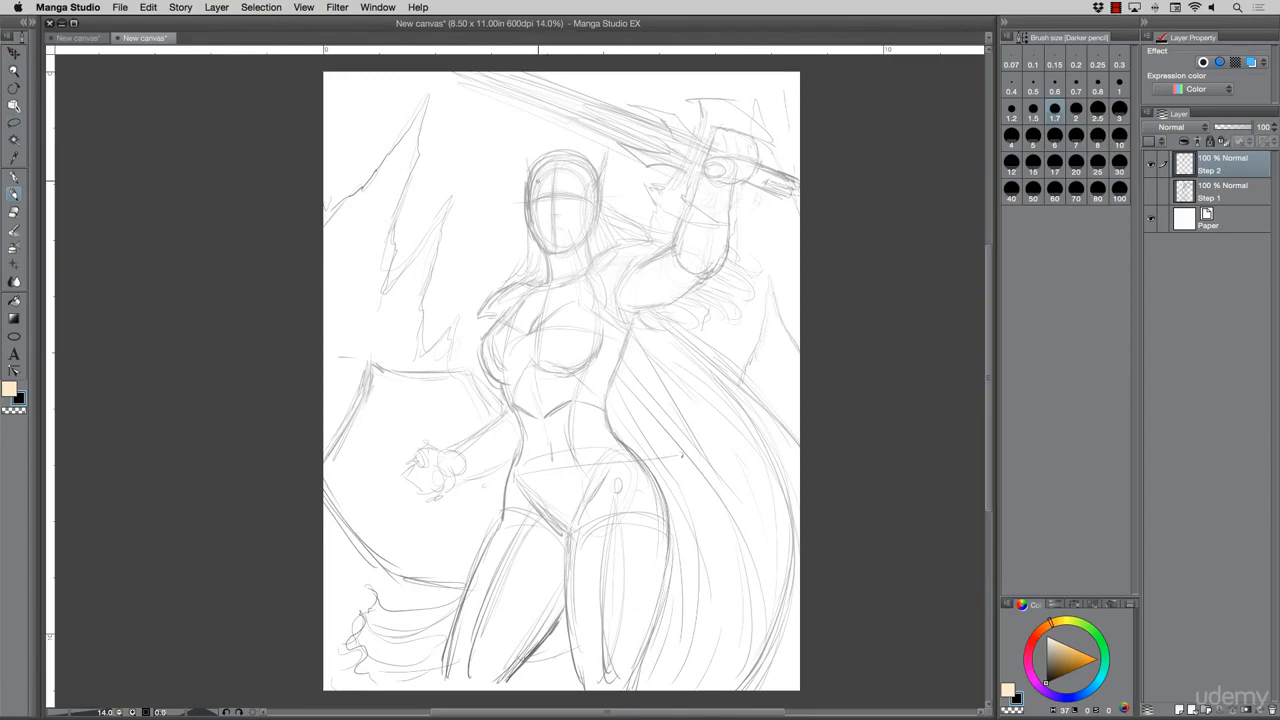
mouse_move(525, 174)
mouse_down()
mouse_move(524, 203)
mouse_move(540, 152)
mouse_move(582, 150)
mouse_move(601, 202)
mouse_up()
mouse_move(525, 194)
mouse_down()
mouse_move(527, 234)
mouse_move(556, 252)
mouse_move(595, 220)
mouse_move(598, 165)
mouse_up()
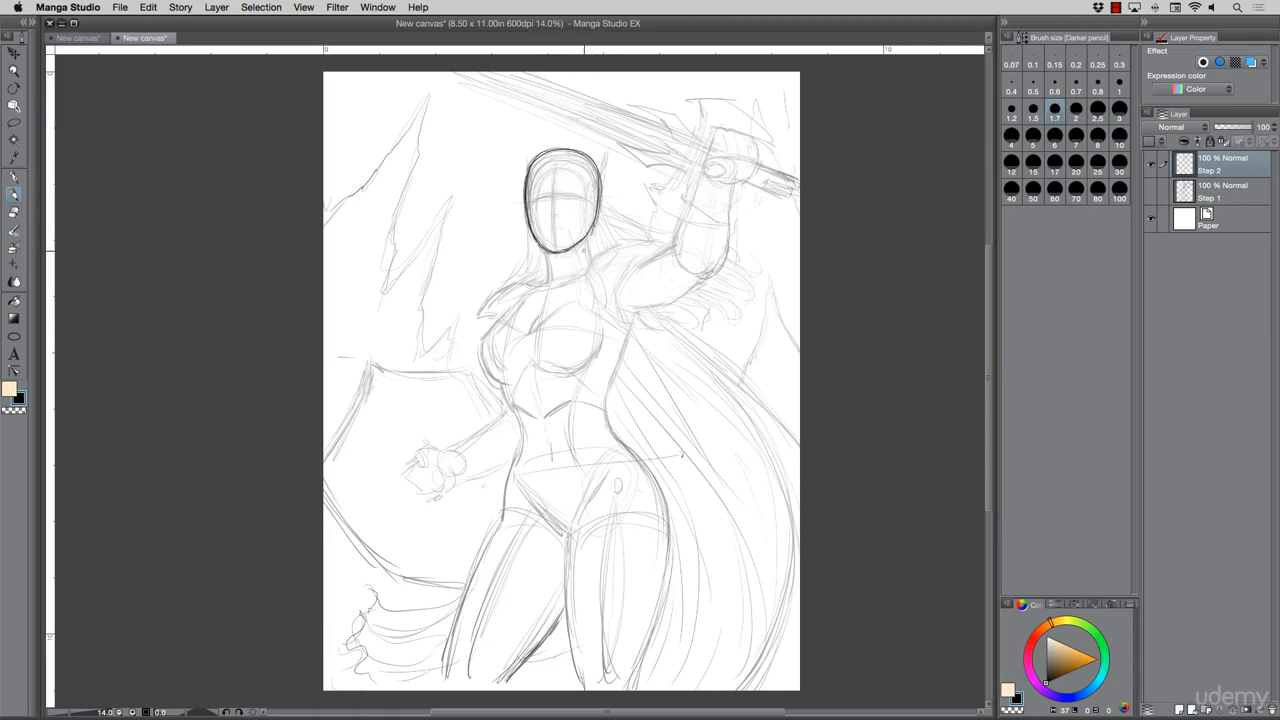
Darken the neck and collar lines, the shoulder guard and the upper part of the raised arm
mouse_move(584, 232)
mouse_down()
mouse_move(592, 264)
mouse_move(528, 290)
mouse_move(619, 242)
mouse_move(650, 242)
mouse_move(603, 298)
mouse_move(589, 295)
mouse_up()
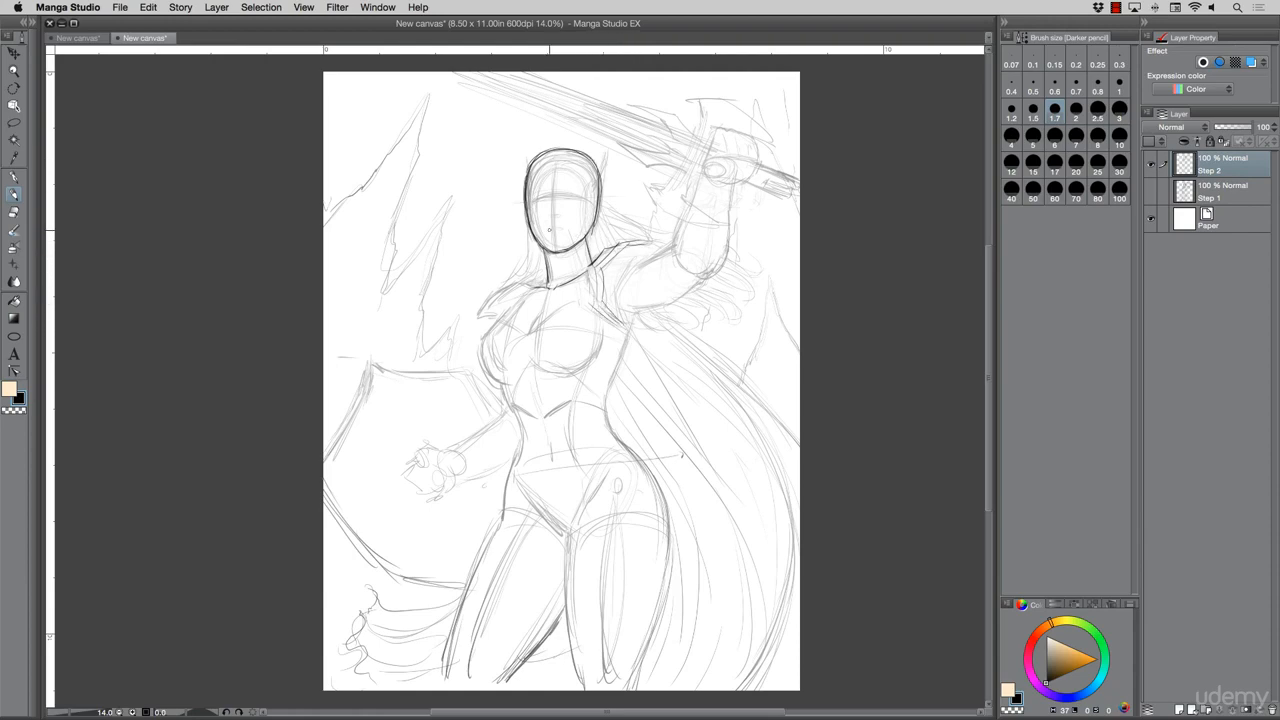
drag(617, 293, 620, 313)
drag(630, 269, 619, 296)
mouse_move(648, 240)
mouse_down()
mouse_move(674, 213)
mouse_move(720, 194)
mouse_move(658, 253)
mouse_move(739, 200)
mouse_move(679, 231)
mouse_move(630, 313)
mouse_move(627, 302)
mouse_move(687, 288)
mouse_move(741, 215)
mouse_move(670, 217)
mouse_move(712, 141)
mouse_move(671, 236)
mouse_move(685, 270)
mouse_move(690, 186)
mouse_up()
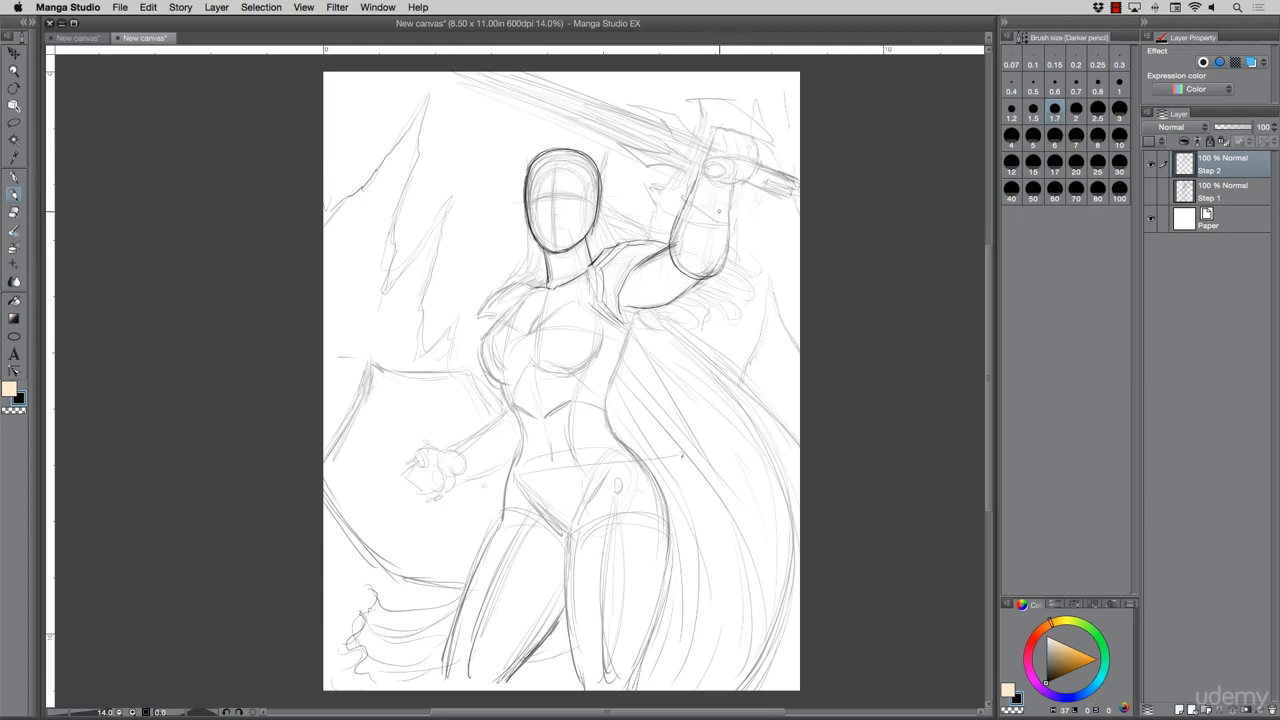
Draw the outline of the raised forearm and the clenched fist around the sword grip
drag(733, 184, 712, 278)
drag(728, 232, 716, 266)
drag(733, 206, 726, 236)
mouse_move(735, 182)
mouse_down()
mouse_move(731, 208)
mouse_move(695, 164)
mouse_up()
mouse_move(699, 172)
mouse_down()
mouse_move(720, 132)
mouse_move(757, 159)
mouse_move(730, 160)
mouse_move(746, 155)
mouse_up()
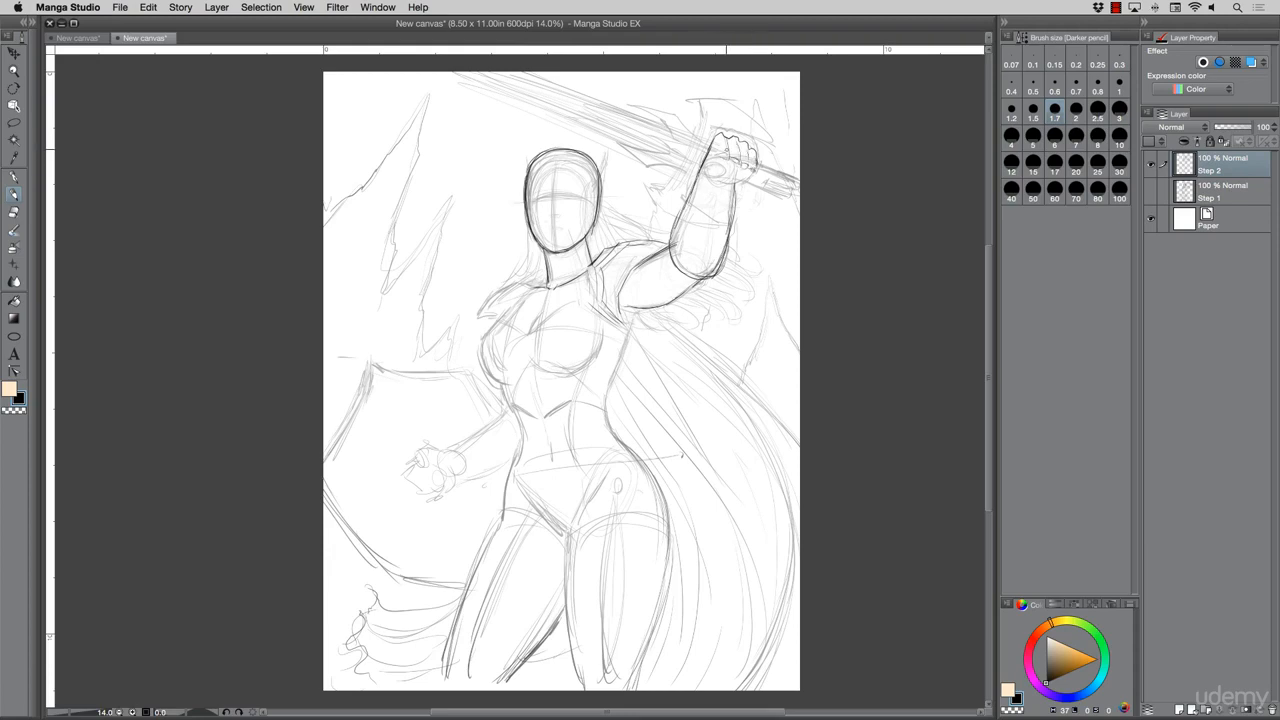
mouse_move(710, 164)
mouse_down()
mouse_move(727, 170)
mouse_move(710, 178)
mouse_up()
drag(746, 168, 740, 180)
Lasso the raised fist, adjust its placement with a transformation, and clear the selection
key(m)
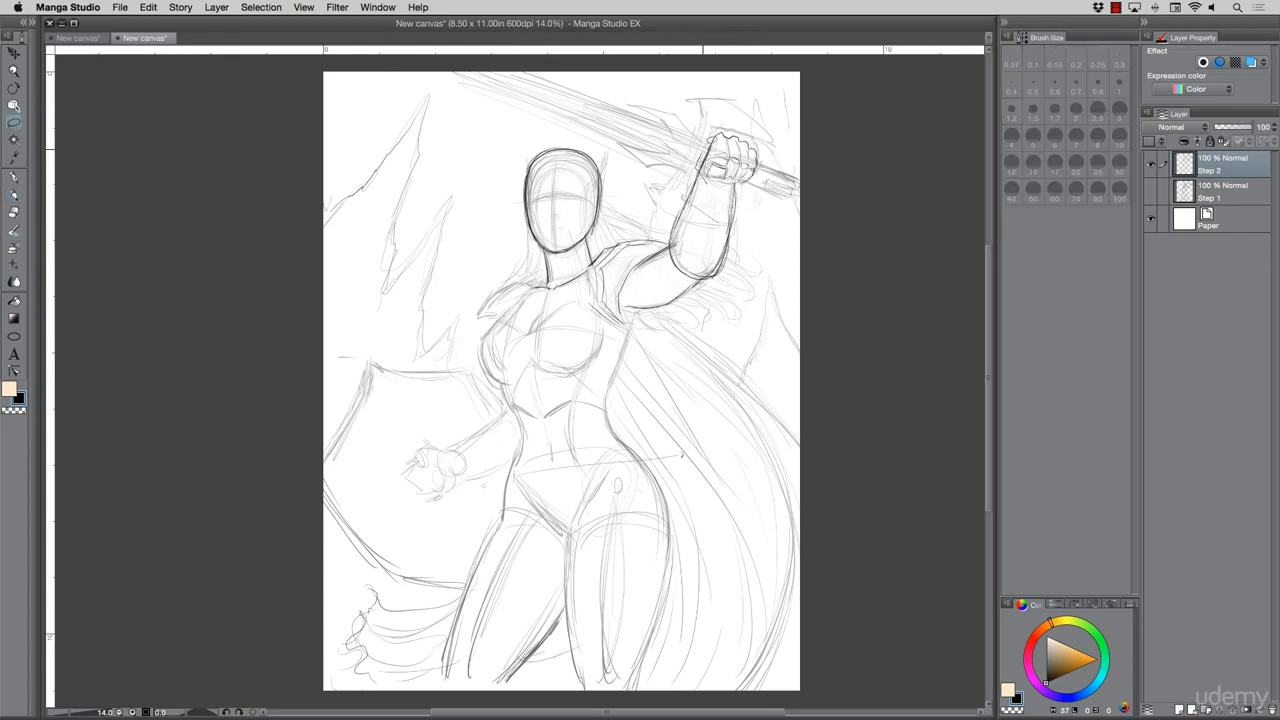
mouse_move(712, 126)
mouse_down()
mouse_move(760, 150)
mouse_move(757, 175)
mouse_move(737, 188)
mouse_move(716, 185)
mouse_move(690, 120)
mouse_move(715, 144)
mouse_move(683, 104)
mouse_move(717, 148)
mouse_move(674, 119)
mouse_move(707, 151)
mouse_up()
click(750, 207)
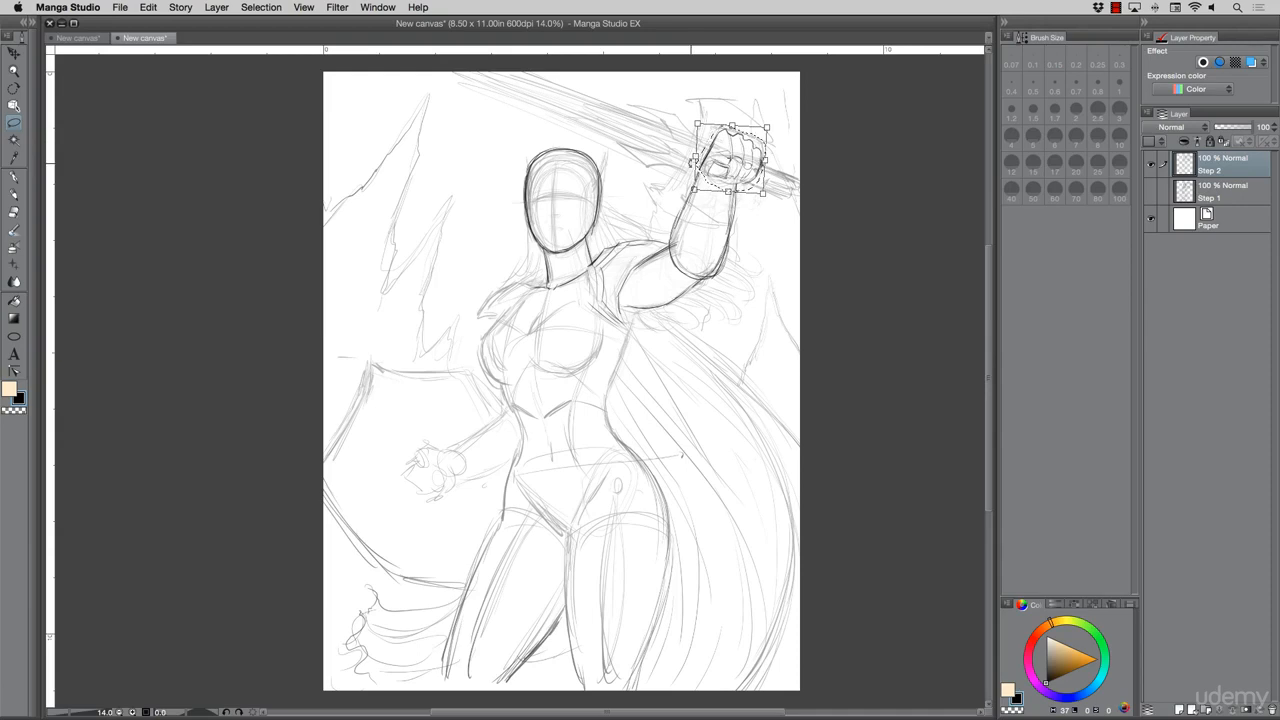
key(super+d)
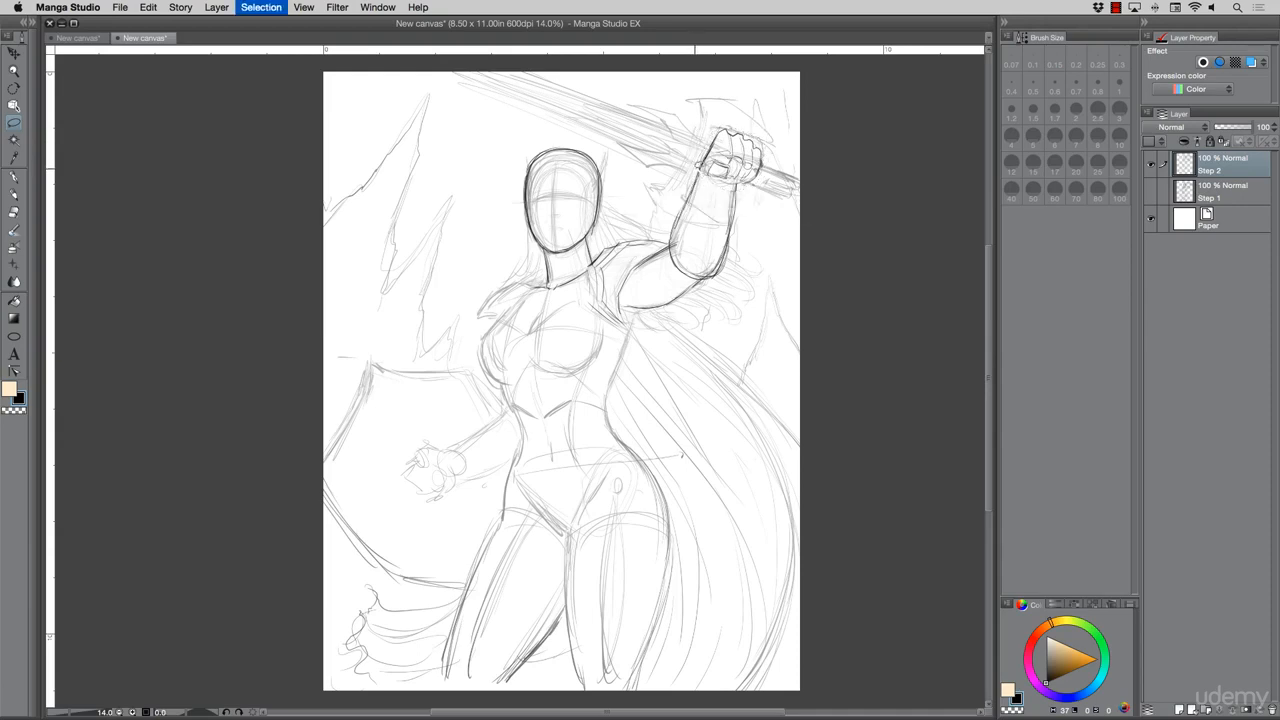
Draw the face's centre line and brow line, the nose, mouth and side contours with the Darker pencil
click(14, 194)
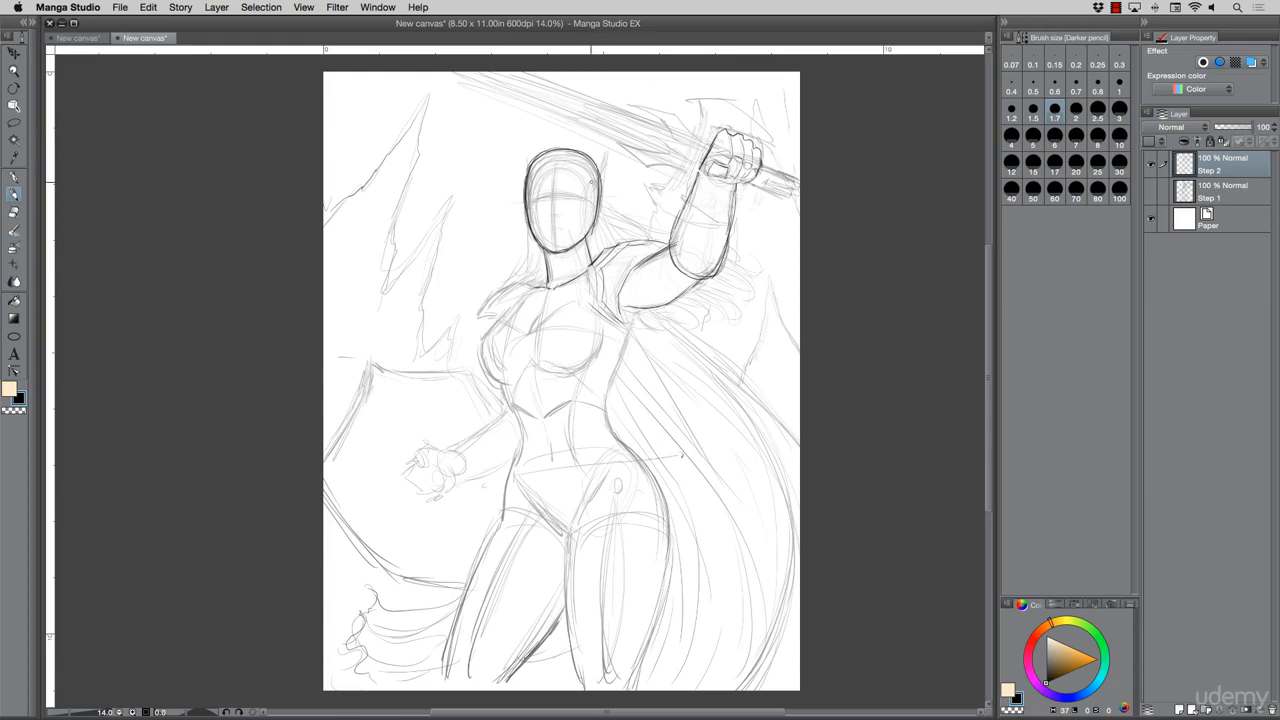
drag(552, 178, 554, 246)
drag(552, 191, 590, 197)
mouse_move(529, 196)
mouse_down()
mouse_move(589, 196)
mouse_move(584, 232)
mouse_up()
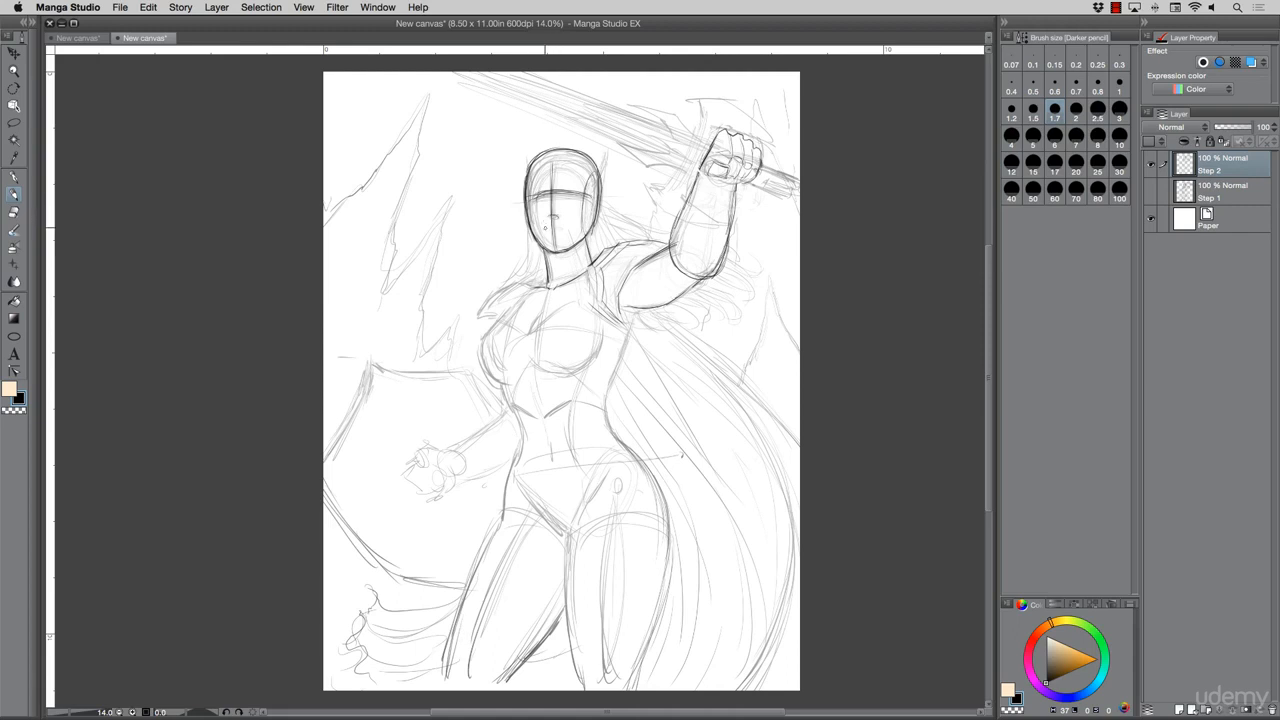
drag(543, 223, 551, 229)
drag(527, 190, 531, 213)
Outline the bust and both sides of the torso and hips, down along the outer thigh on the lowered-arm side
mouse_move(516, 300)
mouse_down()
mouse_move(483, 343)
mouse_move(492, 387)
mouse_move(580, 382)
mouse_move(600, 352)
mouse_move(597, 322)
mouse_move(526, 376)
mouse_up()
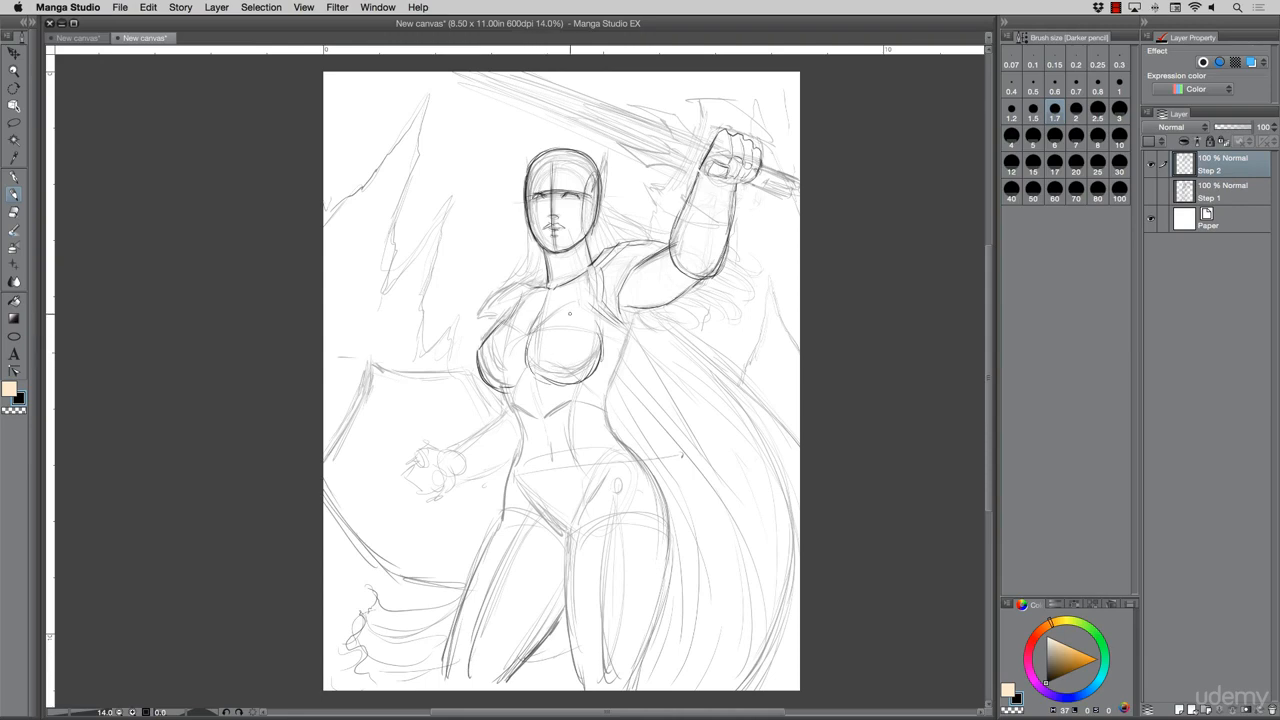
mouse_move(613, 374)
mouse_down()
mouse_move(627, 326)
mouse_move(606, 392)
mouse_move(614, 438)
mouse_move(655, 478)
mouse_move(673, 556)
mouse_up()
drag(666, 500, 670, 528)
mouse_move(502, 383)
mouse_down()
mouse_move(524, 457)
mouse_move(507, 507)
mouse_up()
drag(511, 489, 480, 563)
drag(494, 532, 467, 582)
drag(470, 580, 443, 671)
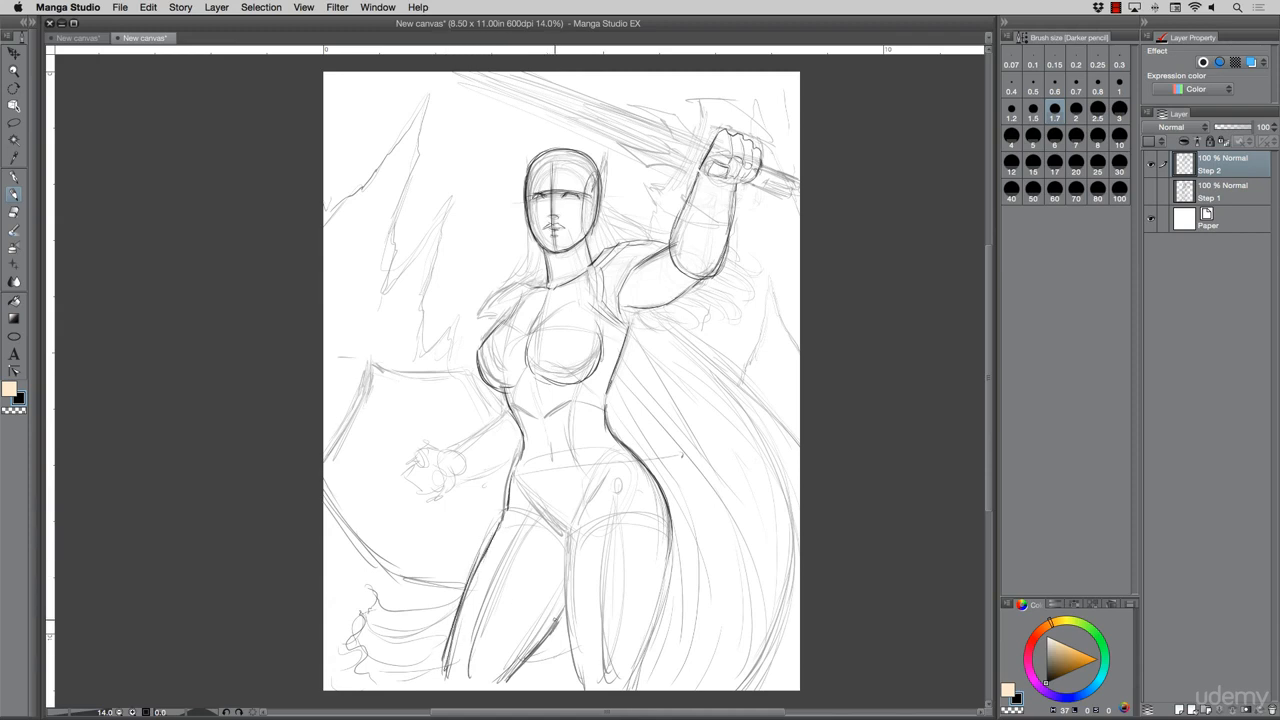
Outline the inner edges of both thighs and the outer thigh on the cape side
drag(559, 609, 509, 682)
mouse_move(573, 525)
mouse_down()
mouse_move(566, 637)
mouse_move(579, 670)
mouse_up()
drag(569, 614, 578, 671)
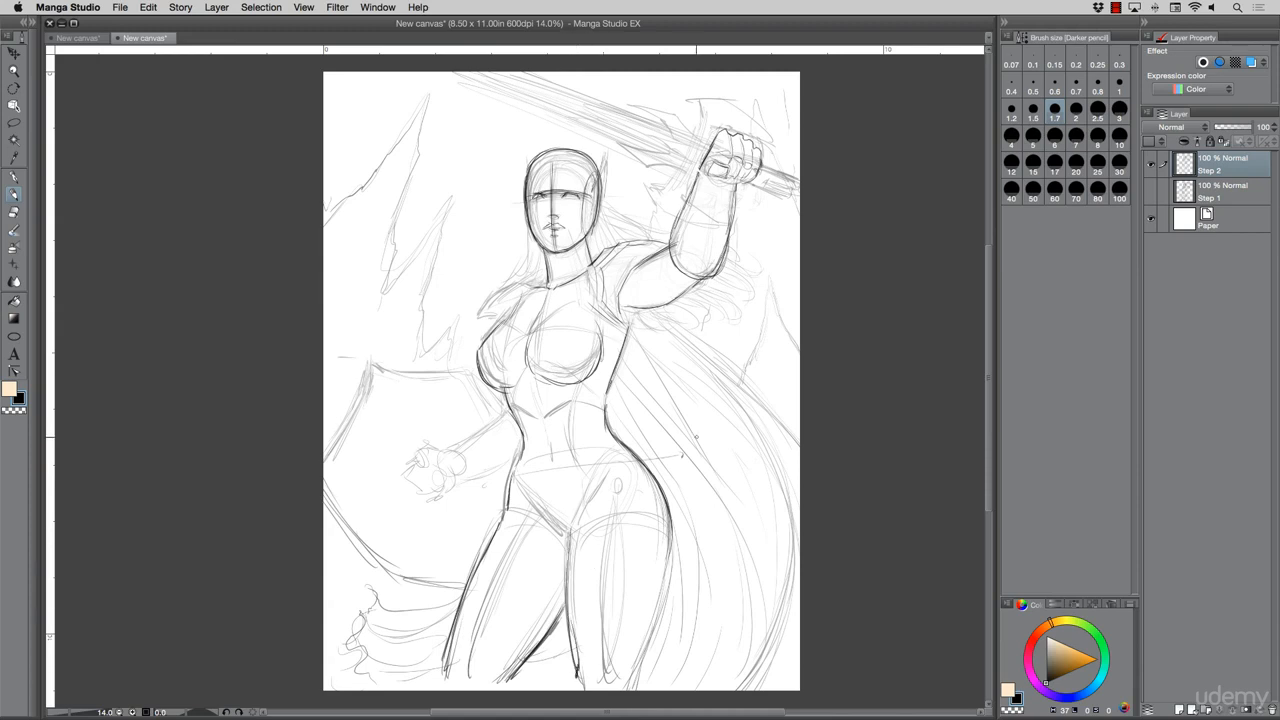
drag(668, 514, 655, 612)
drag(672, 558, 650, 636)
drag(666, 590, 634, 680)
Darken the V-shaped edges of the armour bottom between the hips and thighs
mouse_move(586, 496)
mouse_down()
mouse_move(573, 527)
mouse_move(550, 533)
mouse_move(560, 530)
mouse_up()
drag(528, 490, 570, 540)
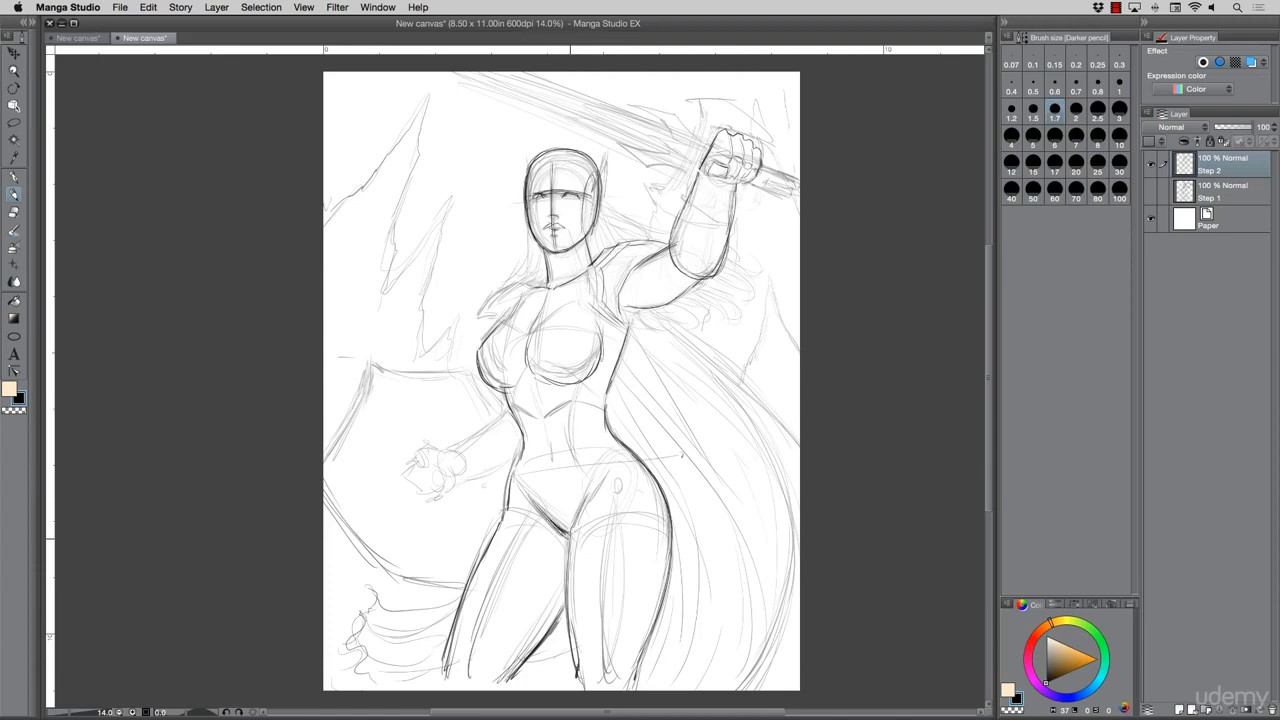
drag(594, 484, 580, 508)
drag(585, 502, 574, 522)
drag(599, 471, 575, 526)
Draw the lowered forearm with its bracer bands and the clenched fist
mouse_move(484, 429)
mouse_down()
mouse_move(437, 455)
mouse_move(446, 486)
mouse_move(518, 452)
mouse_up()
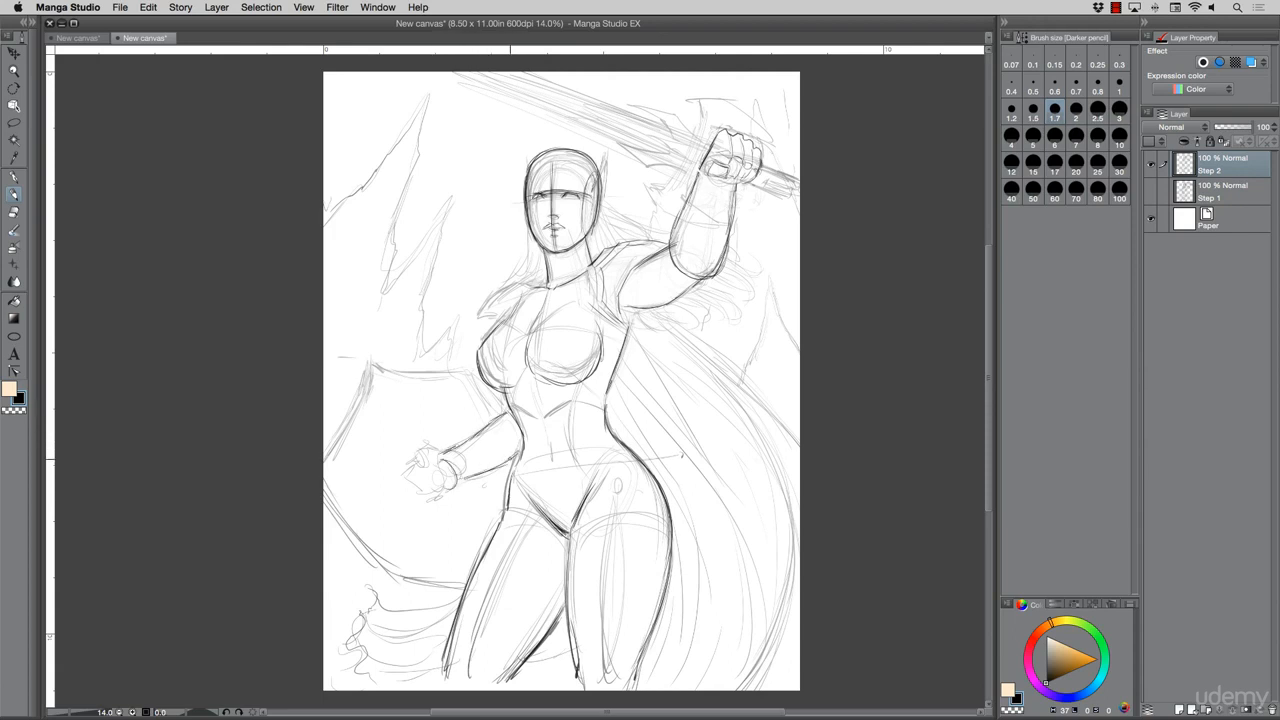
mouse_move(440, 455)
mouse_down()
mouse_move(425, 442)
mouse_move(406, 452)
mouse_move(419, 467)
mouse_move(400, 477)
mouse_move(410, 497)
mouse_move(436, 500)
mouse_move(430, 466)
mouse_move(474, 475)
mouse_up()
drag(490, 428, 496, 475)
drag(512, 422, 514, 462)
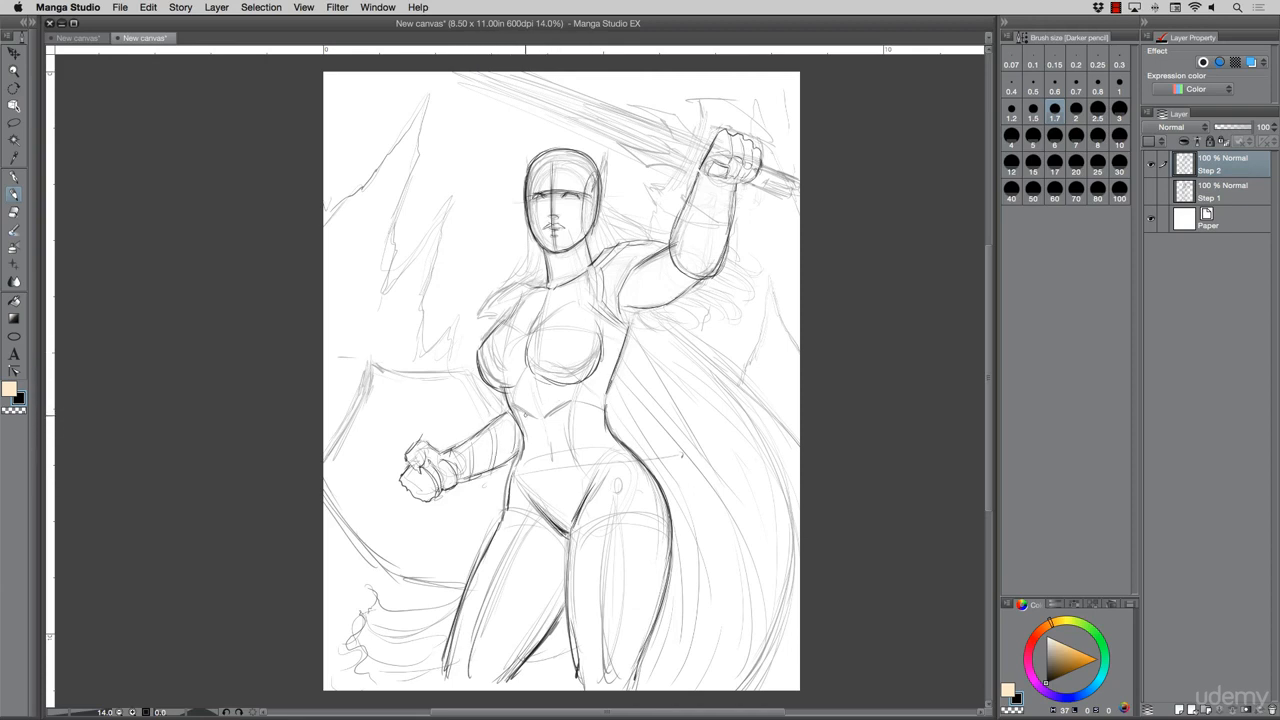
Draw the pointed lower edge of the breastplate across the waist and the bands along its side
mouse_move(508, 403)
mouse_down()
mouse_move(536, 420)
mouse_move(604, 404)
mouse_move(606, 389)
mouse_up()
mouse_move(537, 424)
mouse_down()
mouse_move(567, 405)
mouse_move(612, 409)
mouse_up()
mouse_move(612, 412)
mouse_down()
mouse_move(625, 352)
mouse_move(599, 355)
mouse_up()
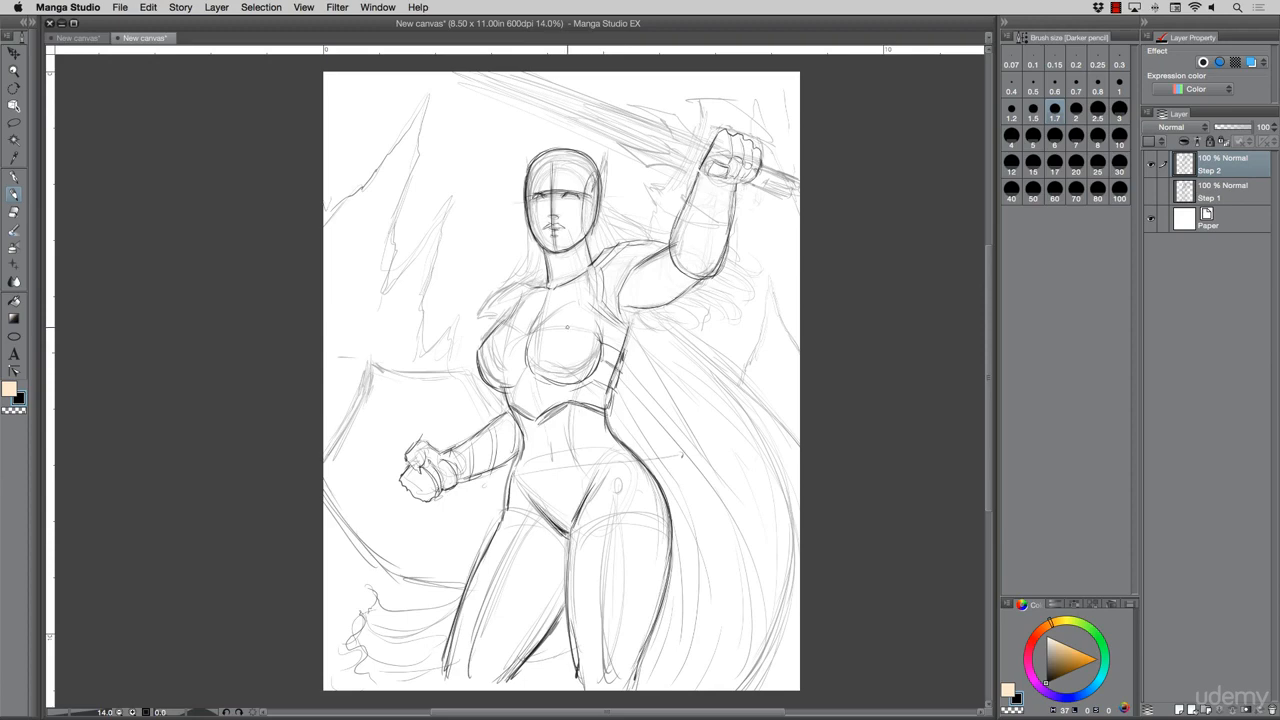
Draw the upper edges of the breastplate over the bust and detail the shoulder guards
mouse_move(567, 326)
mouse_down()
mouse_move(526, 325)
mouse_move(575, 309)
mouse_move(568, 319)
mouse_move(593, 325)
mouse_move(558, 314)
mouse_up()
mouse_move(538, 326)
mouse_down()
mouse_move(567, 308)
mouse_move(606, 331)
mouse_up()
mouse_move(498, 334)
mouse_down()
mouse_move(526, 316)
mouse_move(521, 290)
mouse_up()
mouse_move(517, 299)
mouse_down()
mouse_move(531, 277)
mouse_move(501, 297)
mouse_up()
drag(507, 295, 474, 326)
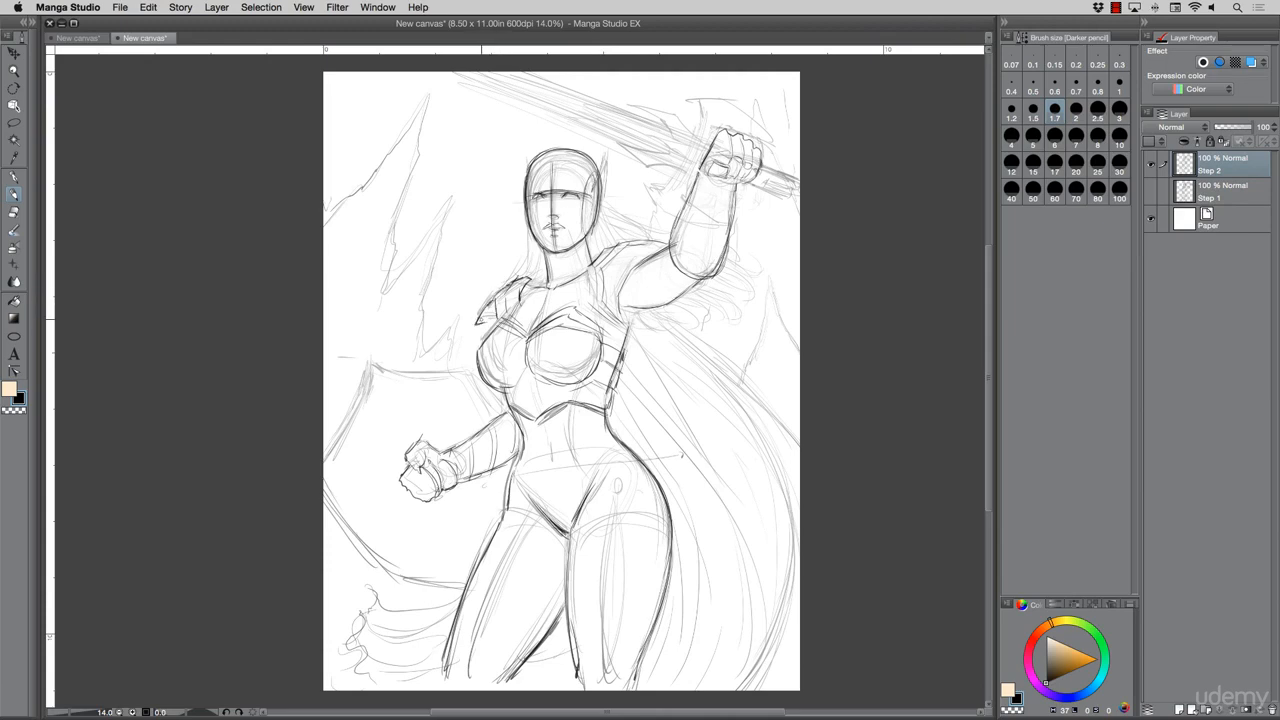
drag(631, 269, 623, 324)
Draw the belt across the hips and the hair falling on both sides of the neck
mouse_move(515, 463)
mouse_down()
mouse_move(507, 476)
mouse_move(584, 484)
mouse_move(568, 484)
mouse_move(594, 444)
mouse_move(618, 438)
mouse_move(640, 463)
mouse_move(590, 494)
mouse_move(520, 494)
mouse_move(506, 476)
mouse_up()
mouse_move(527, 233)
mouse_down()
mouse_move(518, 272)
mouse_move(540, 278)
mouse_move(512, 271)
mouse_move(539, 280)
mouse_up()
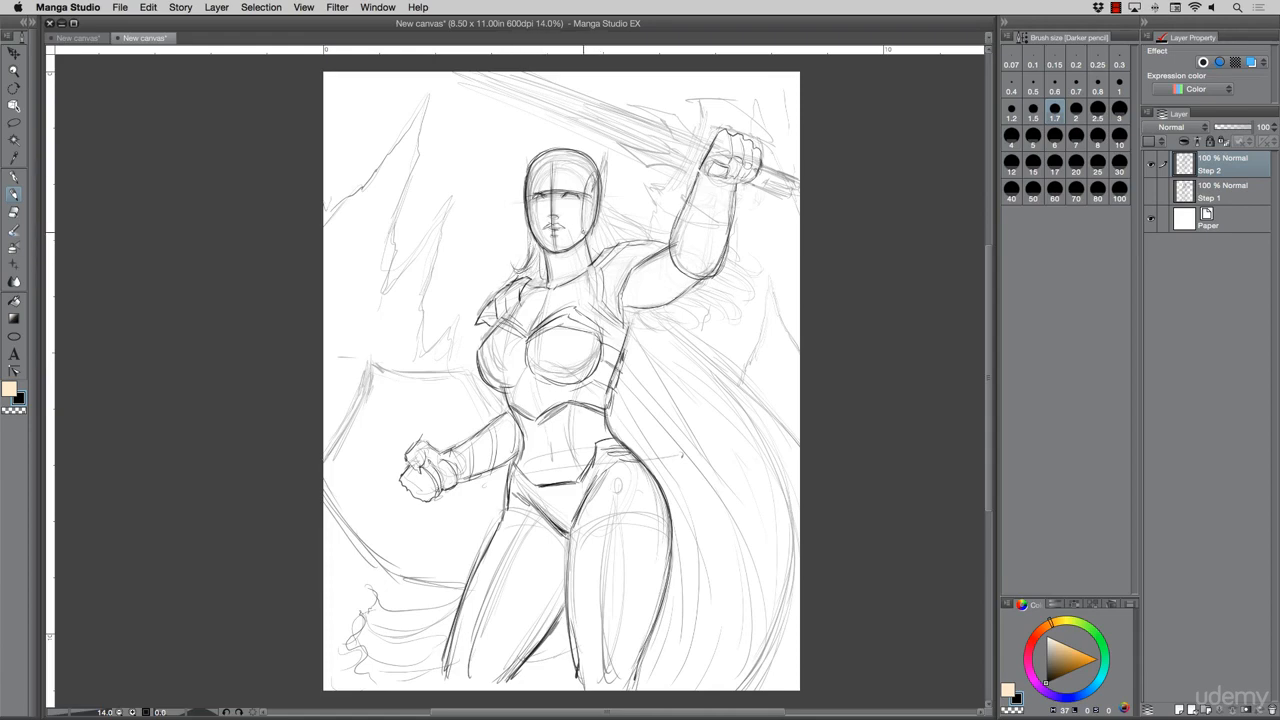
drag(600, 232, 563, 293)
mouse_move(591, 239)
mouse_down()
mouse_move(585, 273)
mouse_move(617, 234)
mouse_move(645, 249)
mouse_move(632, 226)
mouse_move(668, 242)
mouse_up()
mouse_move(630, 310)
mouse_down()
mouse_move(670, 323)
mouse_move(634, 304)
mouse_up()
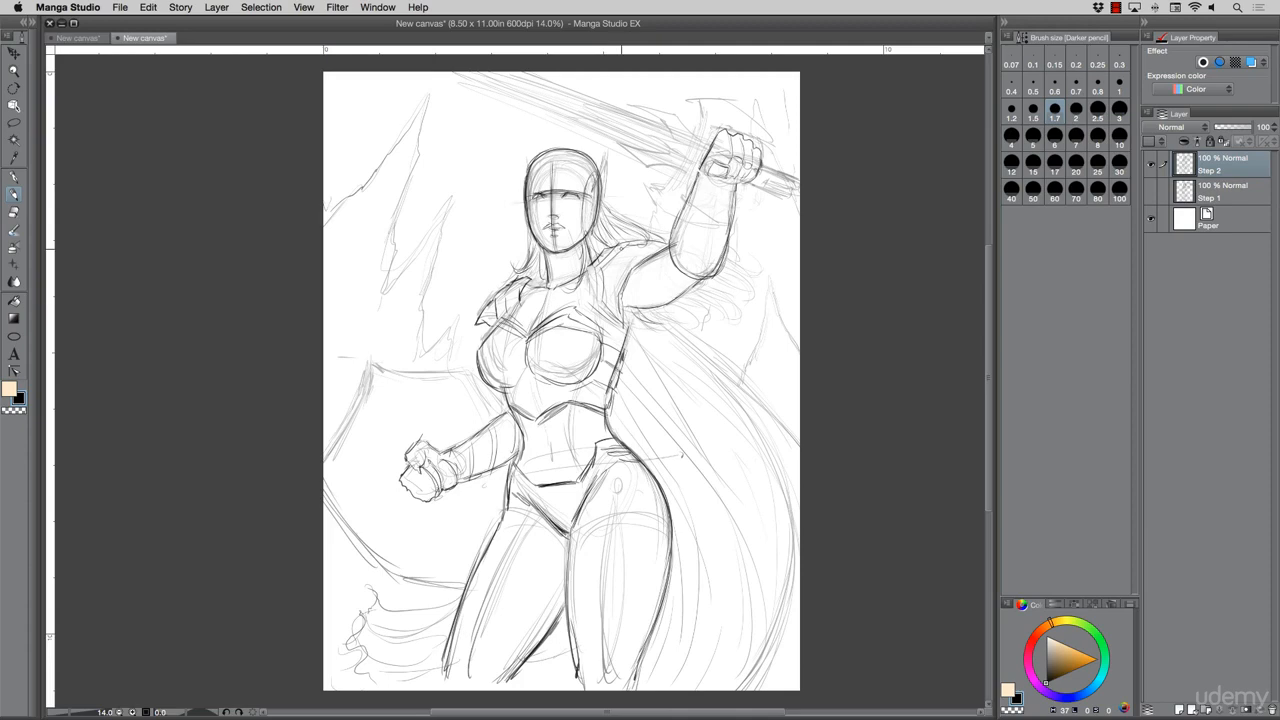
Draw flowing strands behind the raised arm and a pointed ornament on the forehead, and detail the neck
mouse_move(633, 310)
mouse_down()
mouse_move(626, 342)
mouse_move(708, 317)
mouse_move(721, 333)
mouse_move(694, 304)
mouse_move(731, 305)
mouse_move(699, 287)
mouse_move(726, 284)
mouse_move(732, 297)
mouse_move(738, 272)
mouse_move(756, 270)
mouse_move(742, 285)
mouse_up()
drag(740, 274, 717, 284)
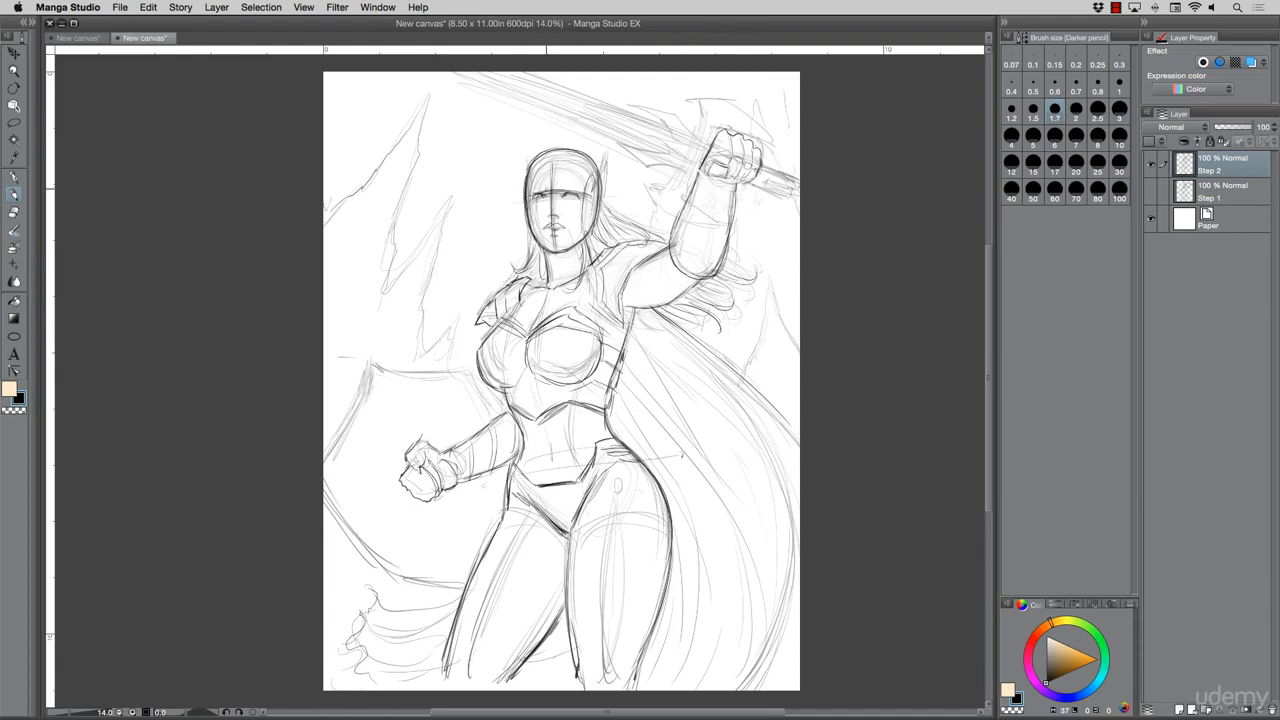
mouse_move(552, 184)
mouse_down()
mouse_move(556, 160)
mouse_move(554, 192)
mouse_move(554, 173)
mouse_up()
mouse_move(545, 250)
mouse_down()
mouse_move(570, 246)
mouse_move(562, 282)
mouse_up()
Lasso the head and hair, enlarge them slightly, shift them upward, rotate them slightly clockwise, and deselect
click(14, 122)
mouse_move(510, 203)
mouse_down()
mouse_move(583, 131)
mouse_move(660, 238)
mouse_move(616, 234)
mouse_move(576, 274)
mouse_move(505, 272)
mouse_move(504, 231)
mouse_up()
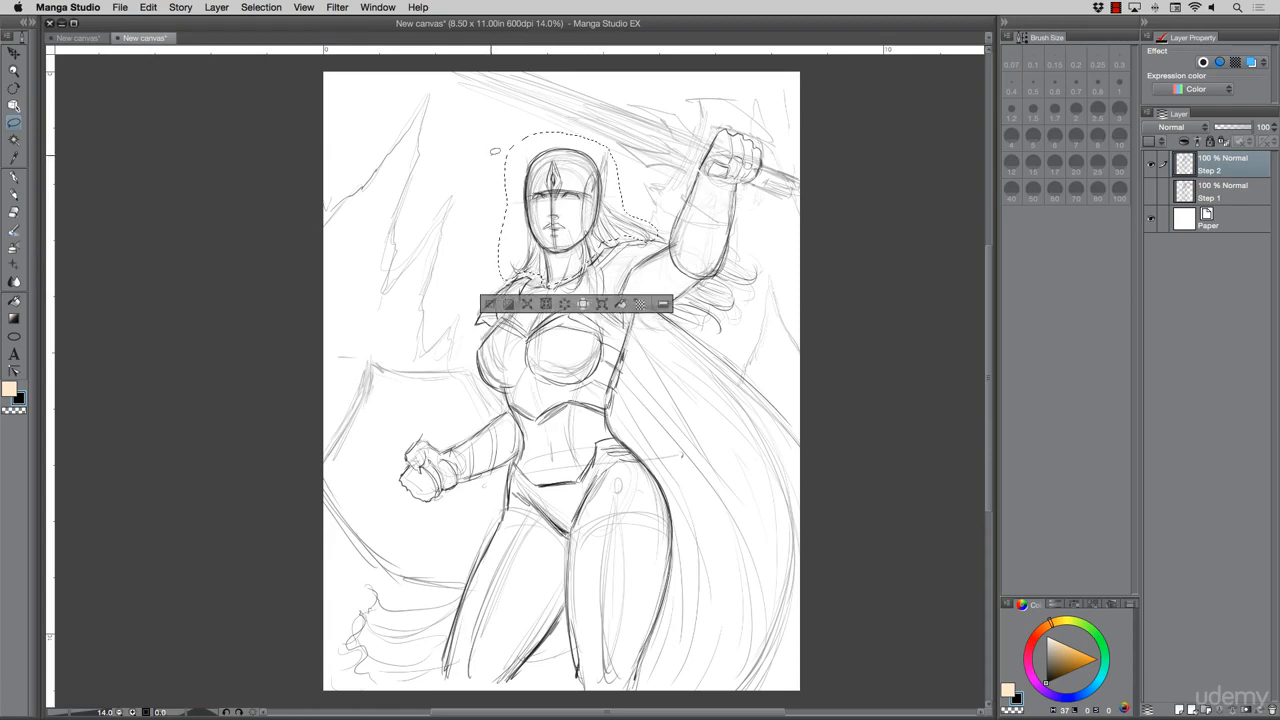
key(super+t)
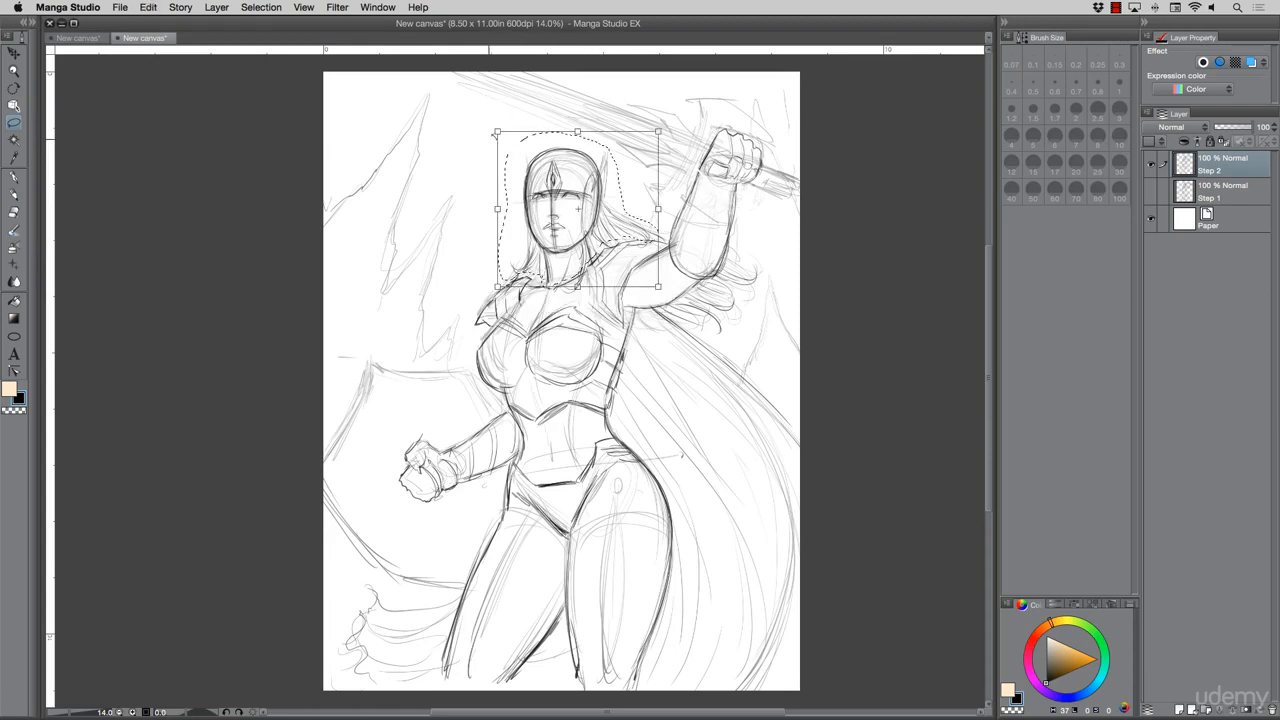
drag(497, 131, 492, 126)
drag(530, 173, 530, 170)
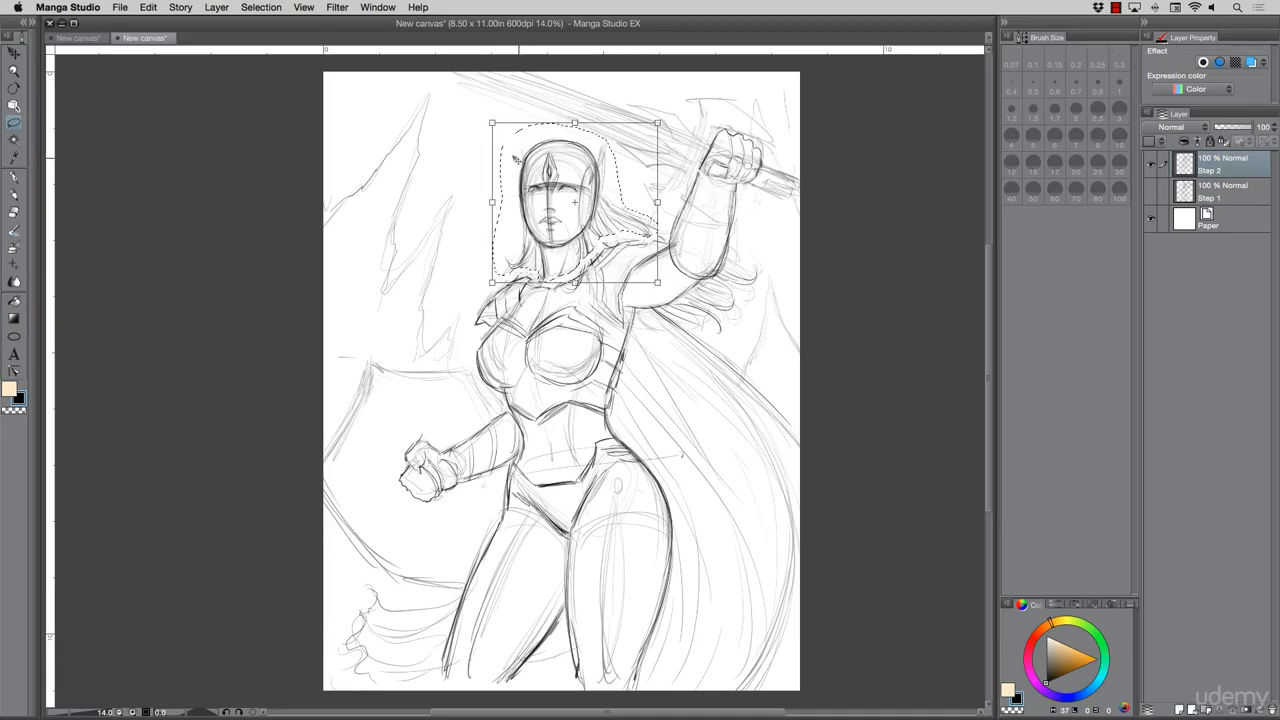
drag(468, 132, 511, 153)
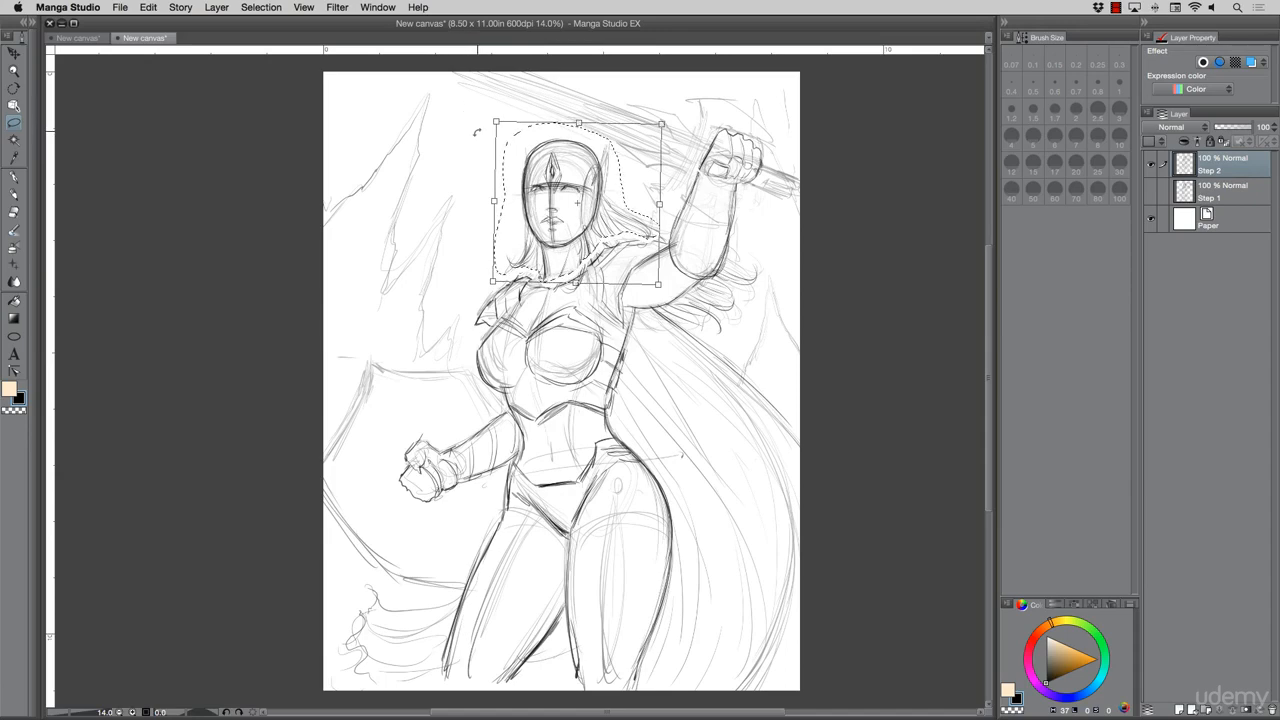
key(super+d)
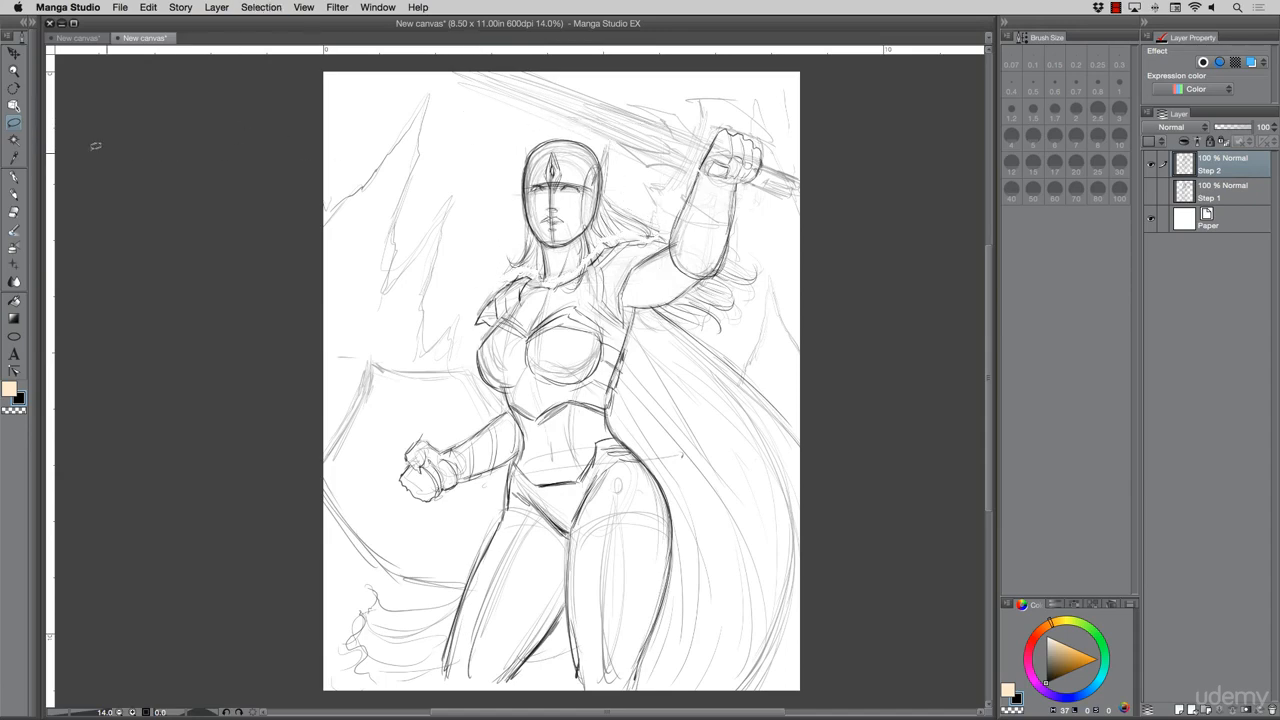
Move the Step 2 layer's drawing slightly down and to the left on the page
click(18, 191)
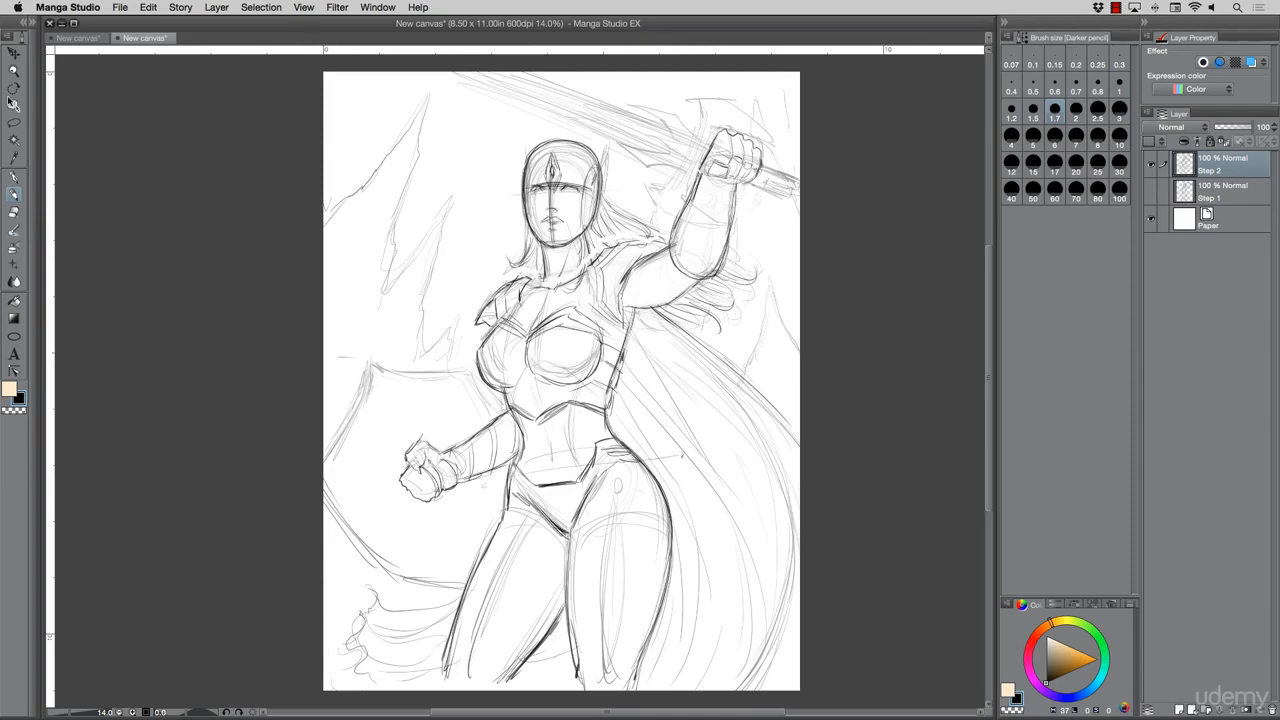
click(14, 55)
drag(442, 211, 433, 223)
drag(433, 220, 434, 224)
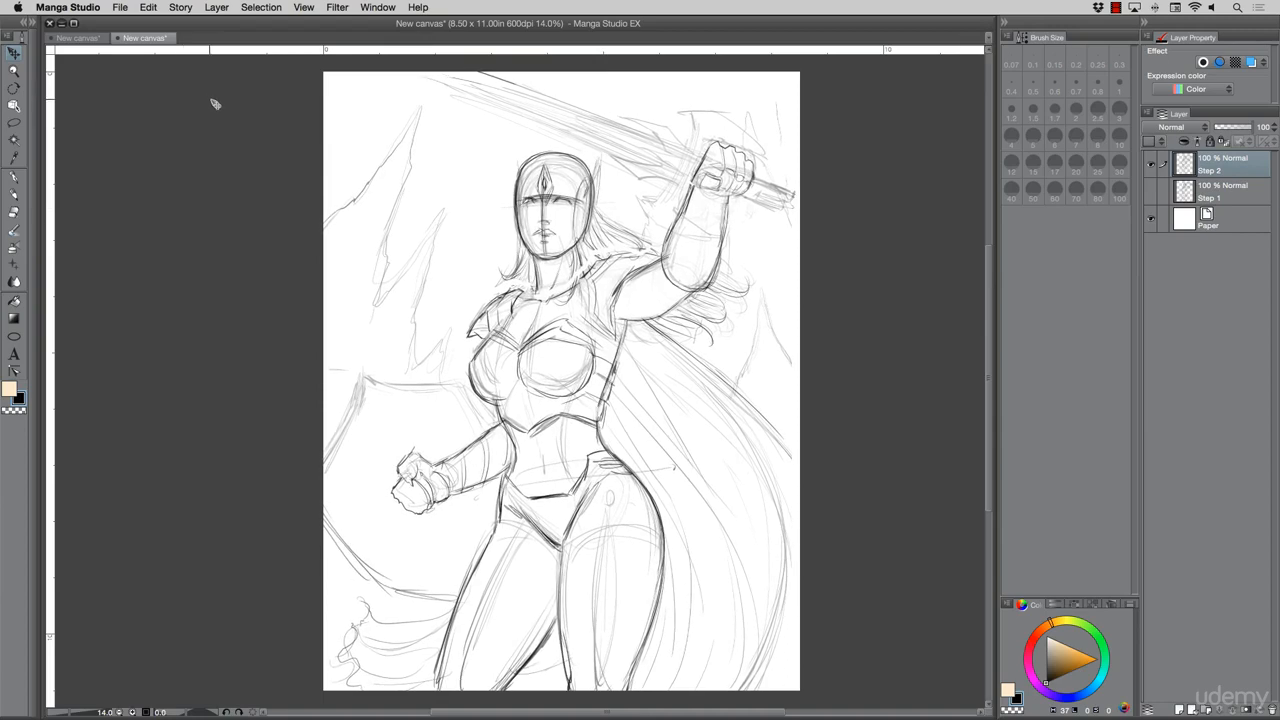
Erase the raised arm, its fist and the sword hilt with the Soft eraser
click(14, 122)
click(13, 212)
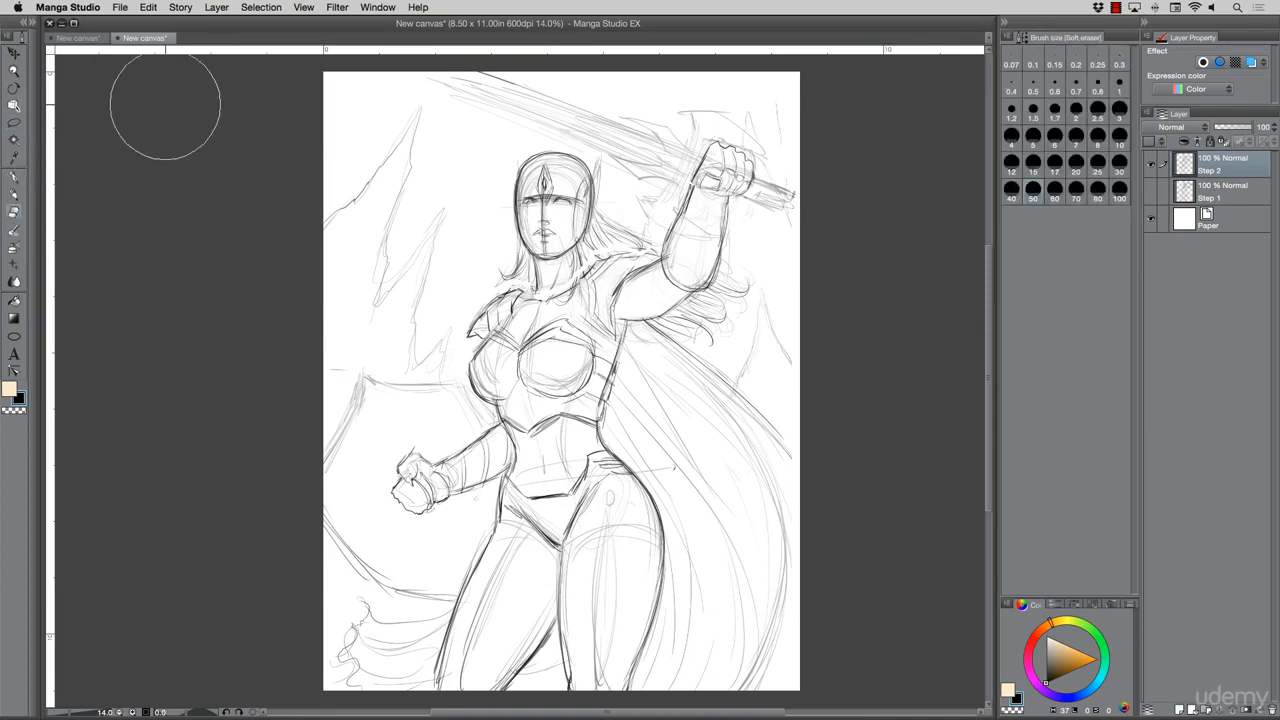
mouse_move(714, 148)
mouse_down()
mouse_move(744, 143)
mouse_move(768, 219)
mouse_move(719, 193)
mouse_move(702, 202)
mouse_move(671, 305)
mouse_move(663, 270)
mouse_move(643, 300)
mouse_move(665, 272)
mouse_move(699, 340)
mouse_move(668, 206)
mouse_move(694, 110)
mouse_move(766, 238)
mouse_move(740, 318)
mouse_up()
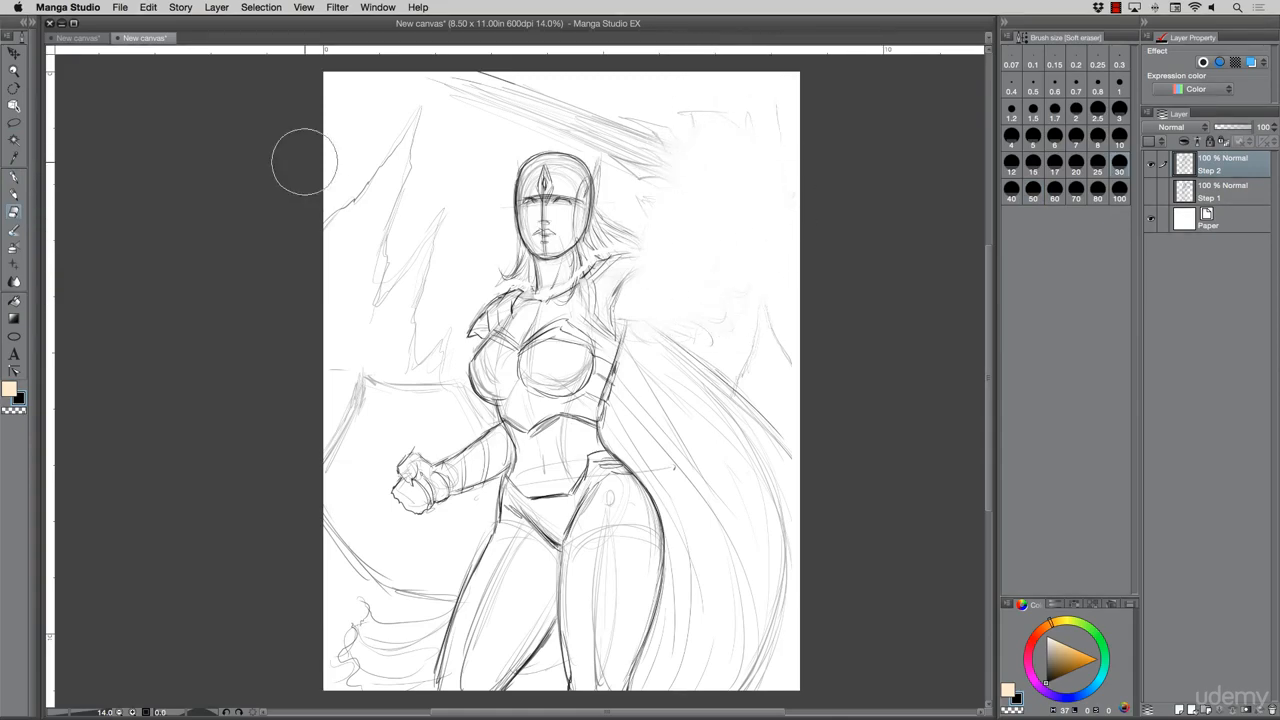
Redraw the raised arm, fist and shoulder construction lines with the Darker pencil at size 2
click(18, 193)
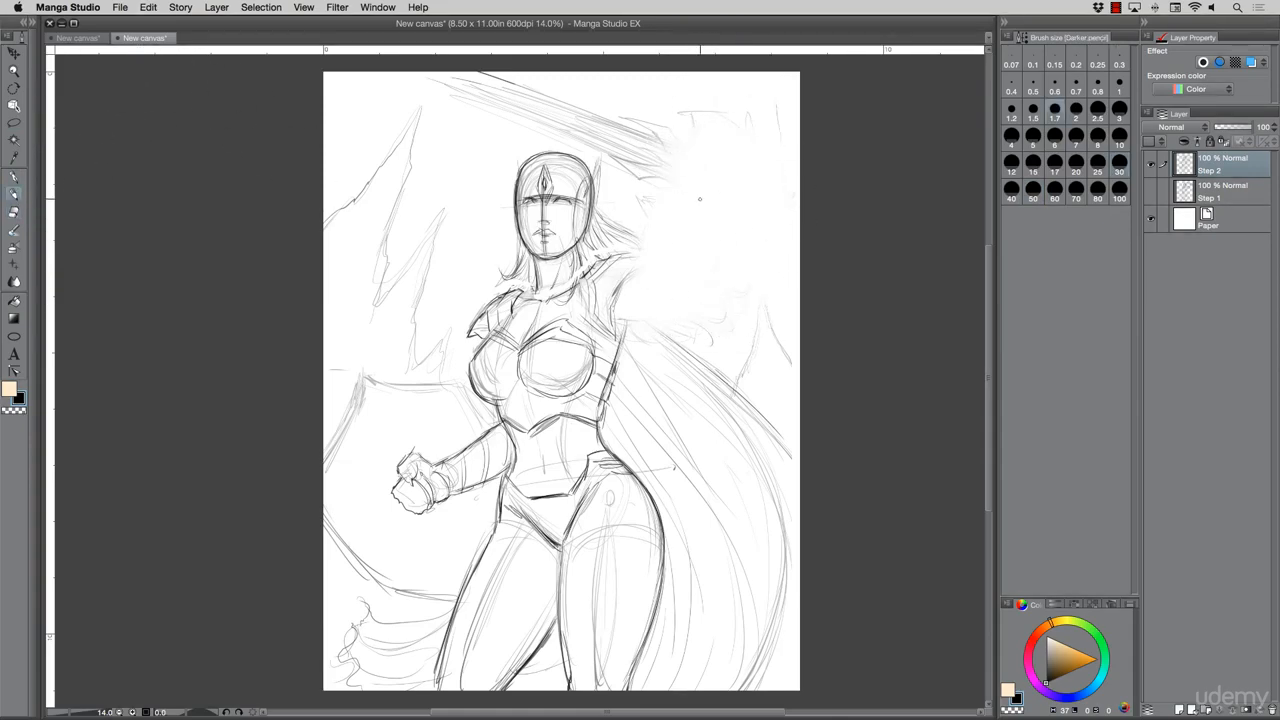
key(])
mouse_move(615, 294)
mouse_down()
mouse_move(668, 256)
mouse_move(688, 264)
mouse_move(666, 298)
mouse_move(694, 290)
mouse_move(654, 282)
mouse_up()
mouse_move(666, 252)
mouse_down()
mouse_move(622, 286)
mouse_move(622, 317)
mouse_move(702, 292)
mouse_move(662, 240)
mouse_move(676, 205)
mouse_move(702, 198)
mouse_move(705, 254)
mouse_move(690, 286)
mouse_up()
mouse_move(708, 192)
mouse_down()
mouse_move(700, 271)
mouse_move(662, 223)
mouse_move(688, 224)
mouse_move(665, 247)
mouse_move(693, 157)
mouse_up()
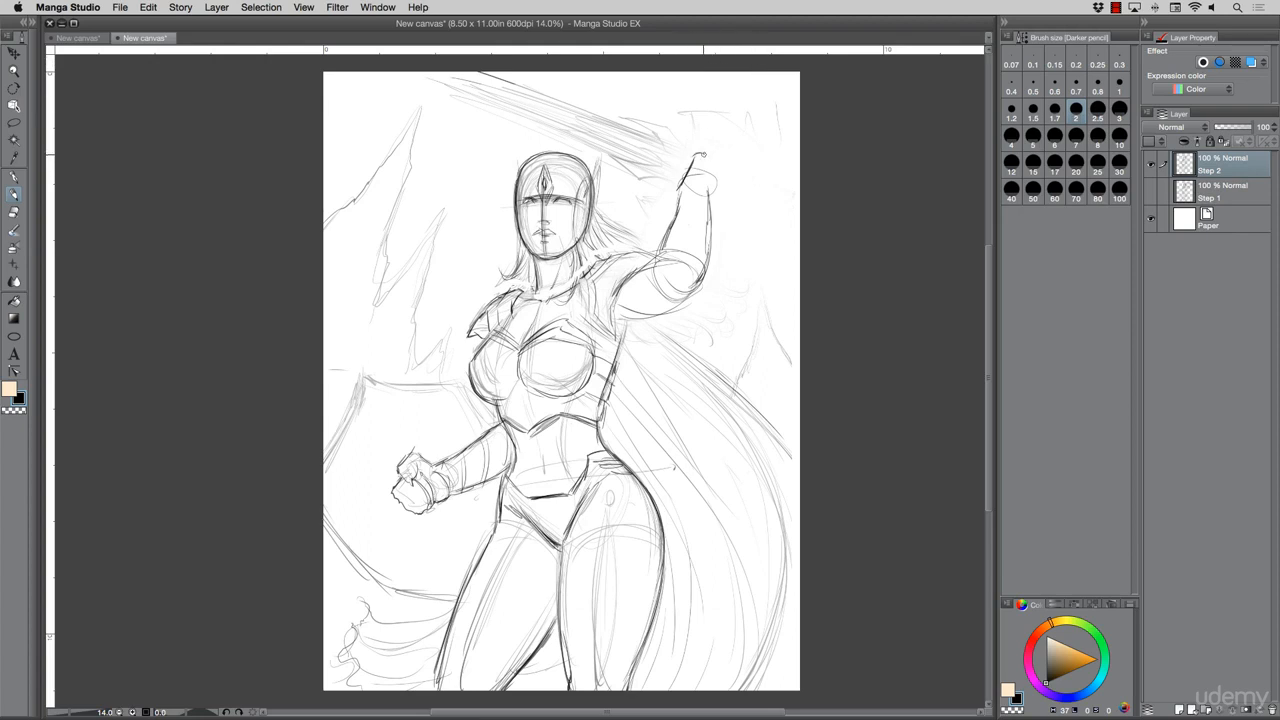
mouse_move(703, 155)
mouse_down()
mouse_move(732, 160)
mouse_move(738, 188)
mouse_move(706, 202)
mouse_move(692, 190)
mouse_move(718, 185)
mouse_move(696, 184)
mouse_move(707, 157)
mouse_move(741, 192)
mouse_up()
mouse_move(652, 268)
mouse_down()
mouse_move(606, 296)
mouse_move(497, 316)
mouse_move(508, 304)
mouse_move(506, 316)
mouse_up()
mouse_move(612, 312)
mouse_down()
mouse_move(616, 284)
mouse_move(657, 258)
mouse_move(662, 275)
mouse_move(684, 188)
mouse_move(712, 204)
mouse_move(734, 188)
mouse_up()
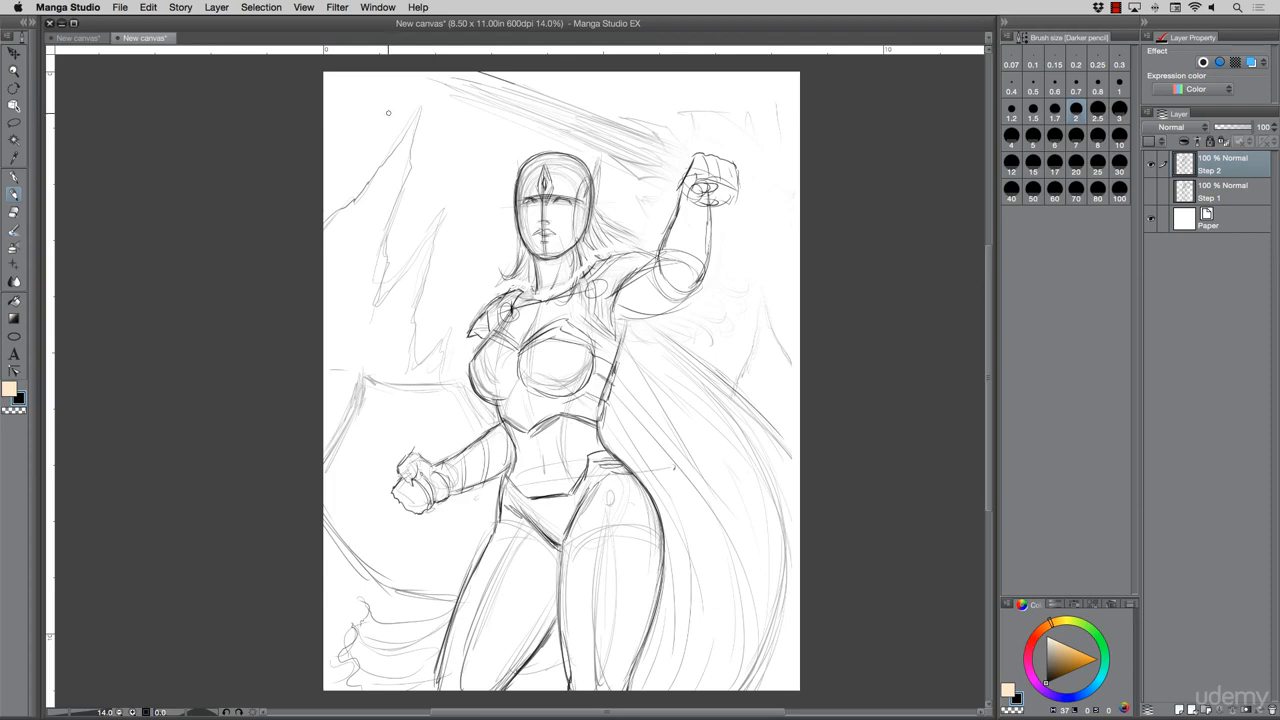
Refine the brow and eye lines on the face, and touch up the neck, shoulder and breastplate centre
mouse_move(527, 199)
mouse_down()
mouse_move(580, 202)
mouse_move(577, 187)
mouse_move(572, 241)
mouse_up()
drag(534, 185, 518, 195)
drag(526, 187, 514, 207)
mouse_move(541, 275)
mouse_down()
mouse_move(545, 295)
mouse_move(528, 299)
mouse_up()
drag(513, 287, 506, 299)
mouse_move(492, 382)
mouse_down()
mouse_move(516, 398)
mouse_move(556, 395)
mouse_move(536, 393)
mouse_up()
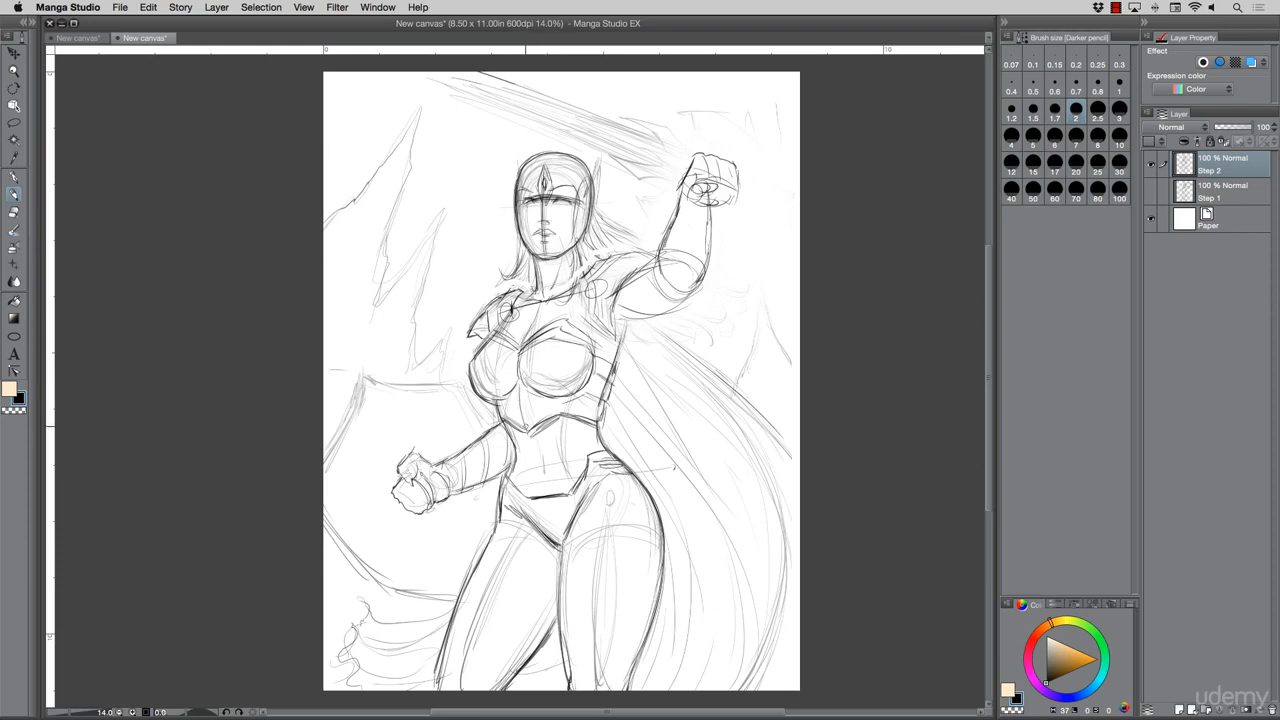
Darken the breastplate's lower edge and bust contours, then refine the thighs and add pointed armour tops at the lower legs
mouse_move(504, 424)
mouse_down()
mouse_move(526, 440)
mouse_move(548, 422)
mouse_move(598, 426)
mouse_move(612, 352)
mouse_up()
drag(522, 353, 562, 320)
drag(506, 358, 527, 331)
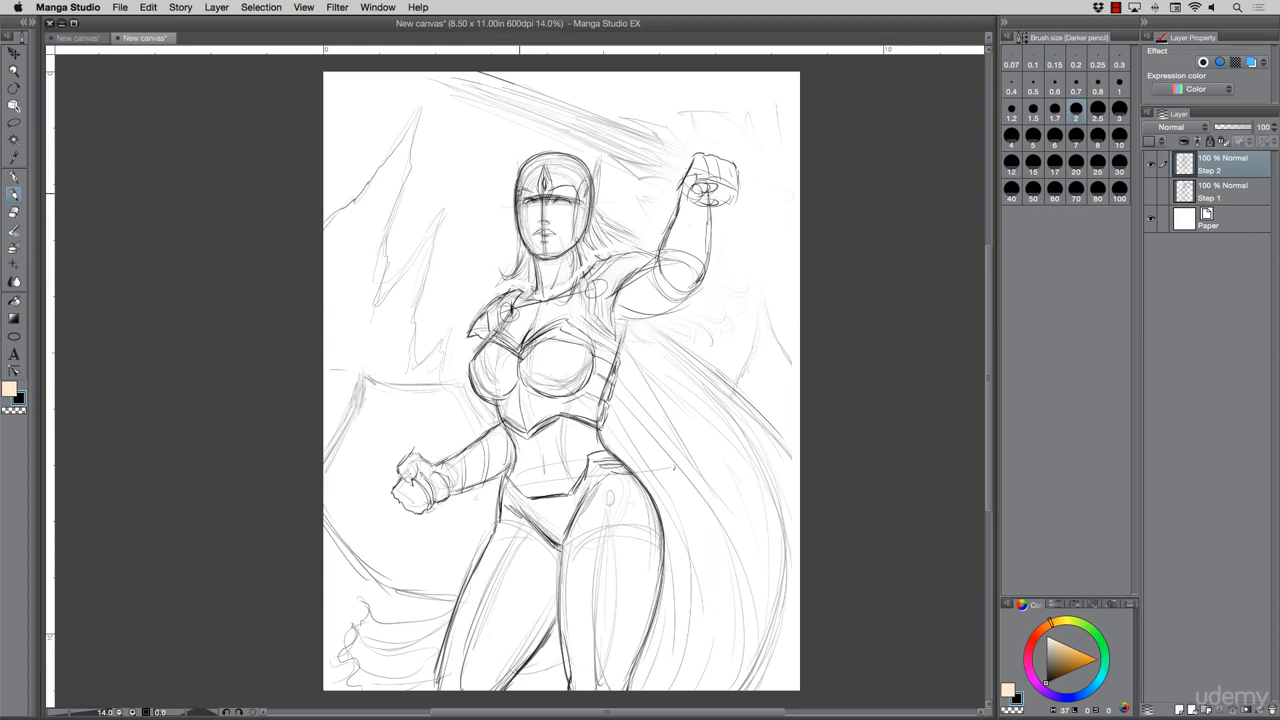
mouse_move(636, 476)
mouse_down()
mouse_move(657, 515)
mouse_move(662, 575)
mouse_move(642, 650)
mouse_up()
mouse_move(570, 688)
mouse_down()
mouse_move(585, 655)
mouse_move(601, 681)
mouse_up()
mouse_move(440, 692)
mouse_down()
mouse_move(458, 648)
mouse_move(472, 668)
mouse_up()
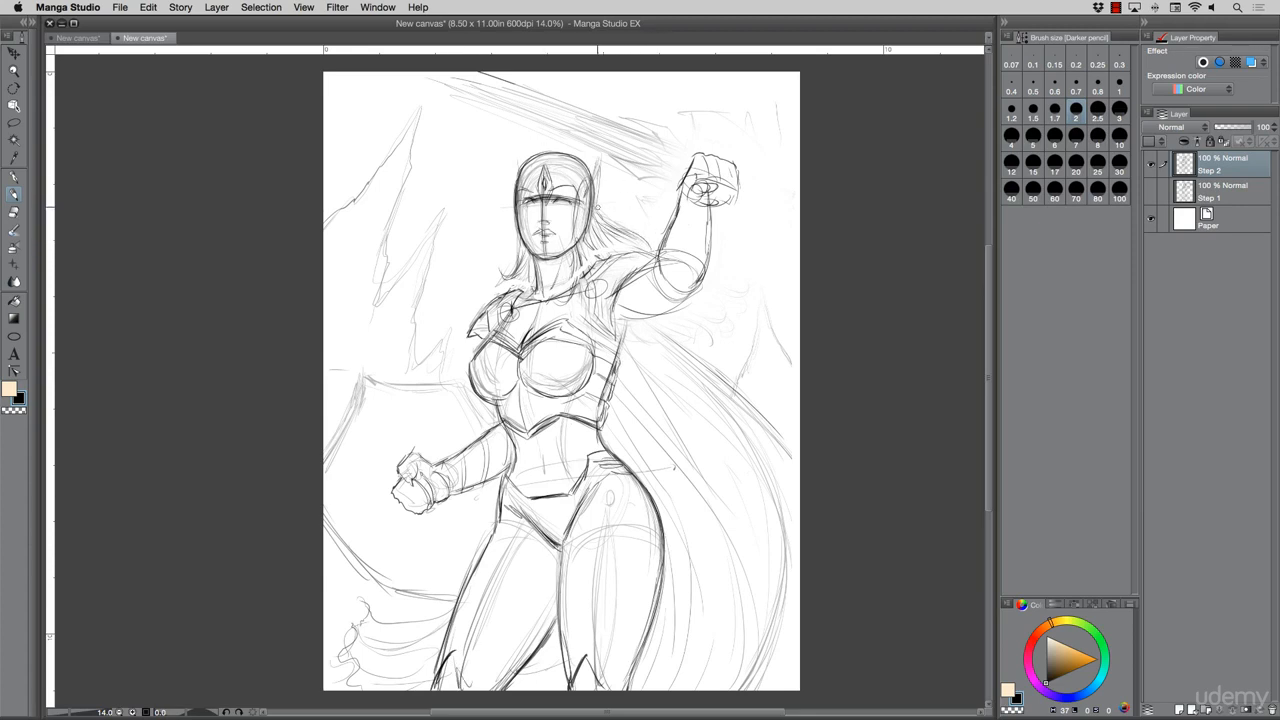
Draw the sword's crossguard, grip and blade base around the raised fist with the pencil at size 2.5, and darken the torso's side beneath that arm
mouse_move(617, 230)
mouse_down()
mouse_move(646, 226)
mouse_move(662, 246)
mouse_move(648, 253)
mouse_up()
key(])
mouse_move(697, 149)
mouse_down()
mouse_move(671, 214)
mouse_move(698, 152)
mouse_move(730, 155)
mouse_move(710, 146)
mouse_move(756, 178)
mouse_move(741, 145)
mouse_move(682, 127)
mouse_move(646, 210)
mouse_move(702, 236)
mouse_move(720, 230)
mouse_move(676, 188)
mouse_move(750, 185)
mouse_move(776, 197)
mouse_move(778, 216)
mouse_up()
key(])
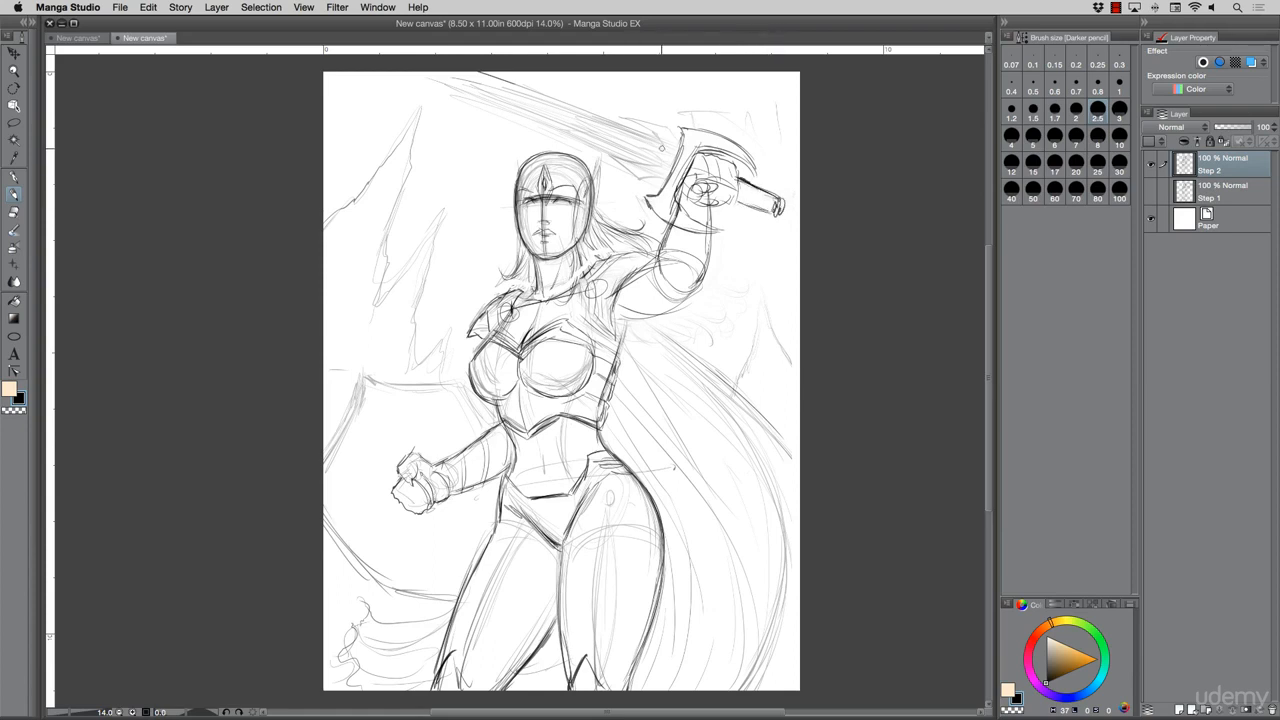
mouse_move(656, 160)
mouse_down()
mouse_move(618, 139)
mouse_move(649, 144)
mouse_move(660, 133)
mouse_move(650, 126)
mouse_move(669, 160)
mouse_move(618, 145)
mouse_move(638, 177)
mouse_up()
mouse_move(638, 275)
mouse_down()
mouse_move(619, 293)
mouse_move(606, 404)
mouse_up()
drag(624, 344, 600, 420)
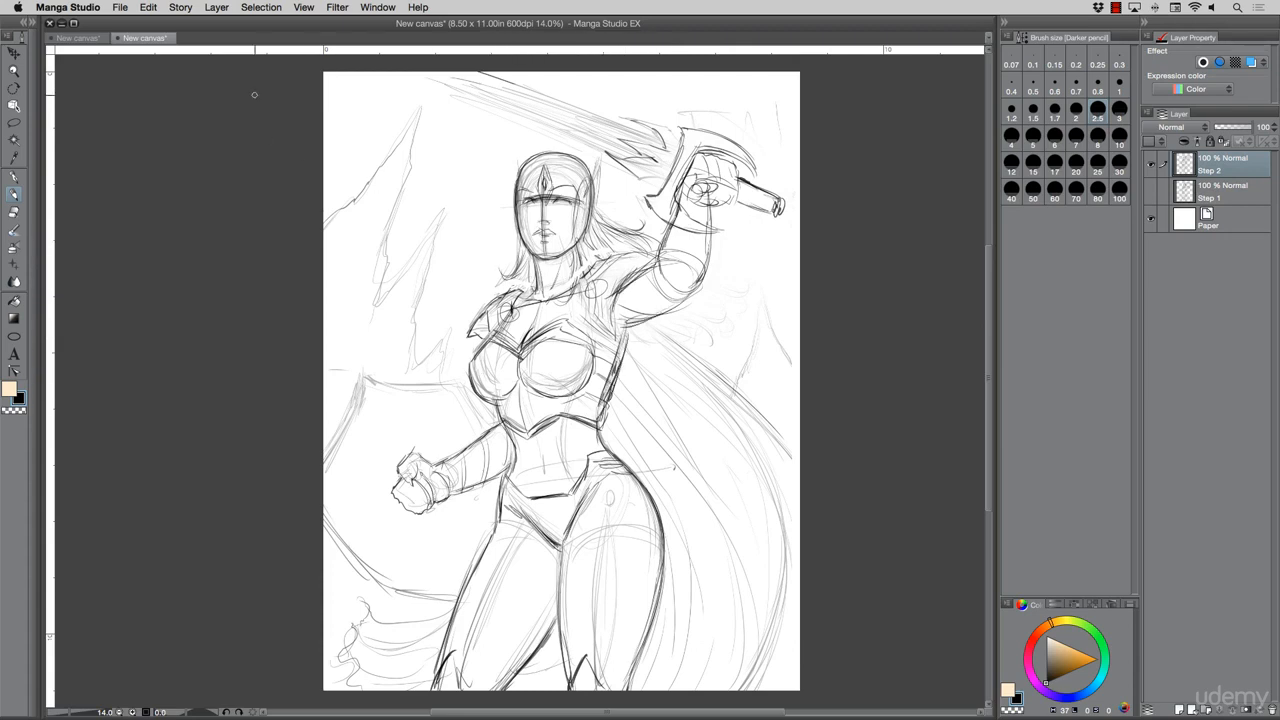
Compare the Step 1 sketch with the Step 2 drawing by switching the visibility of the two layers
click(1152, 167)
click(1152, 192)
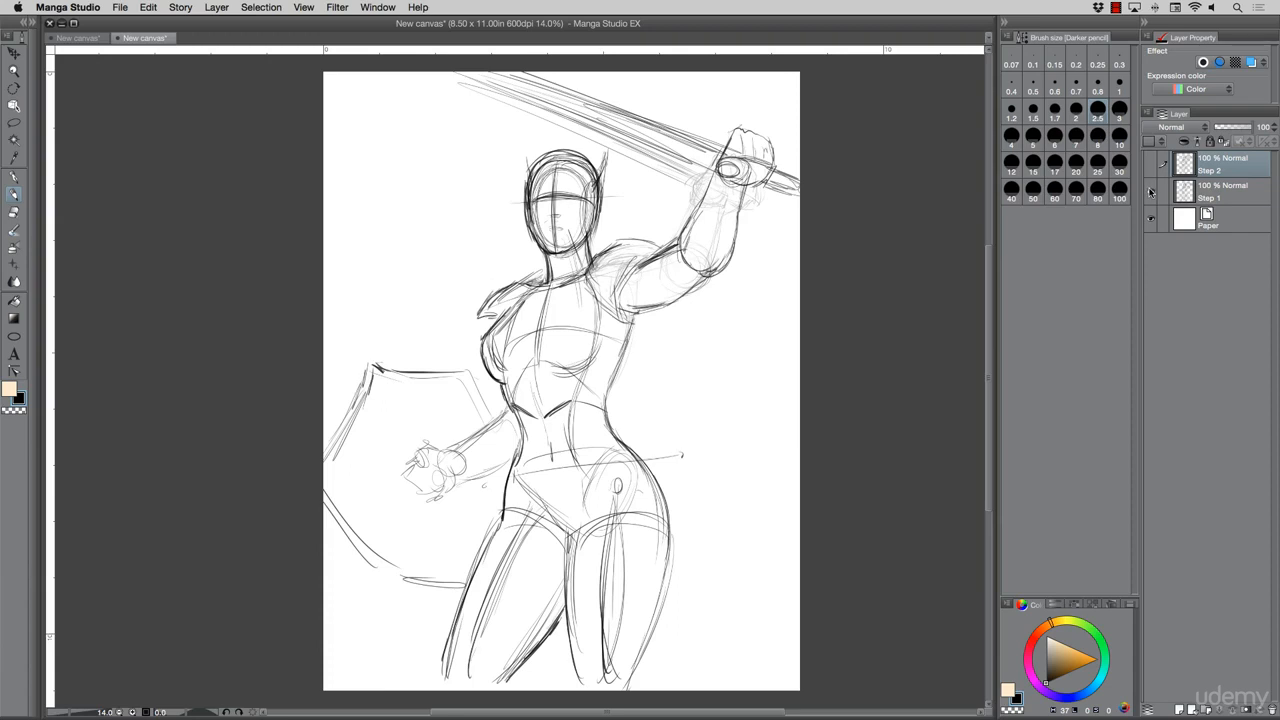
click(1151, 167)
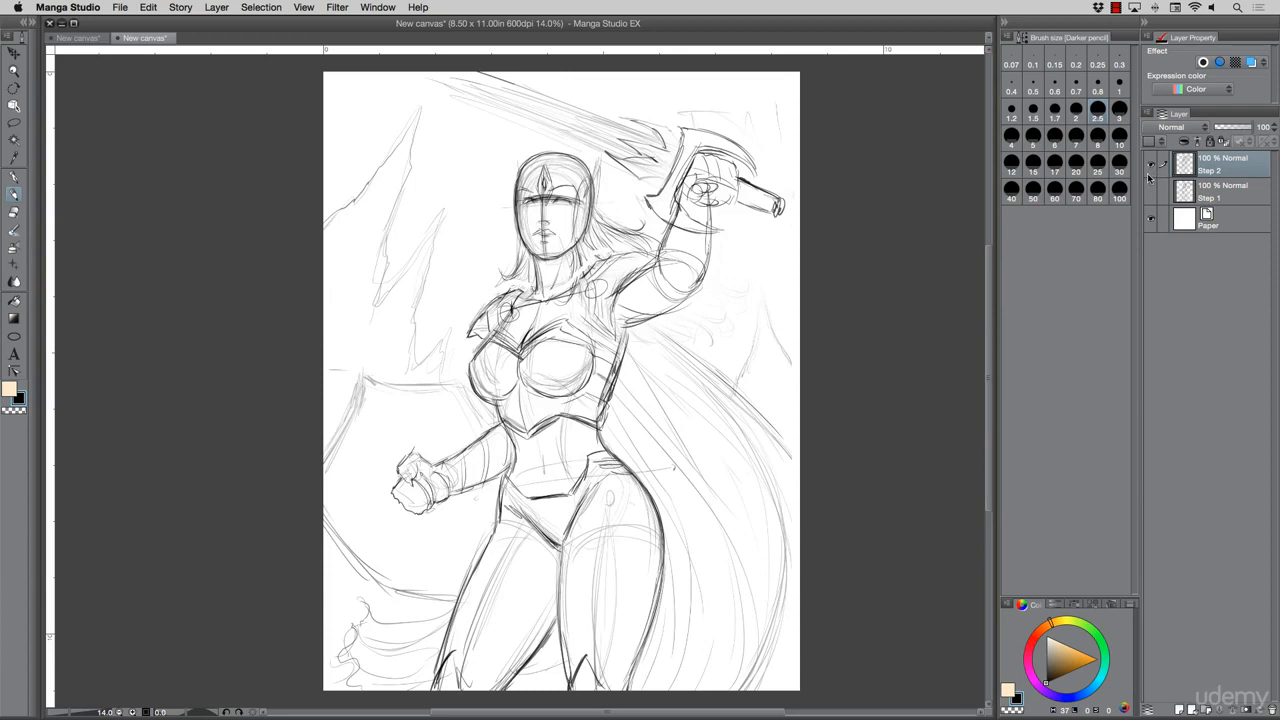
Lasso the lowered forearm and fist, rotate them slightly in towards the body, and clear the selection
click(14, 121)
mouse_move(305, 454)
mouse_down()
mouse_move(420, 370)
mouse_move(492, 405)
mouse_move(510, 431)
mouse_up()
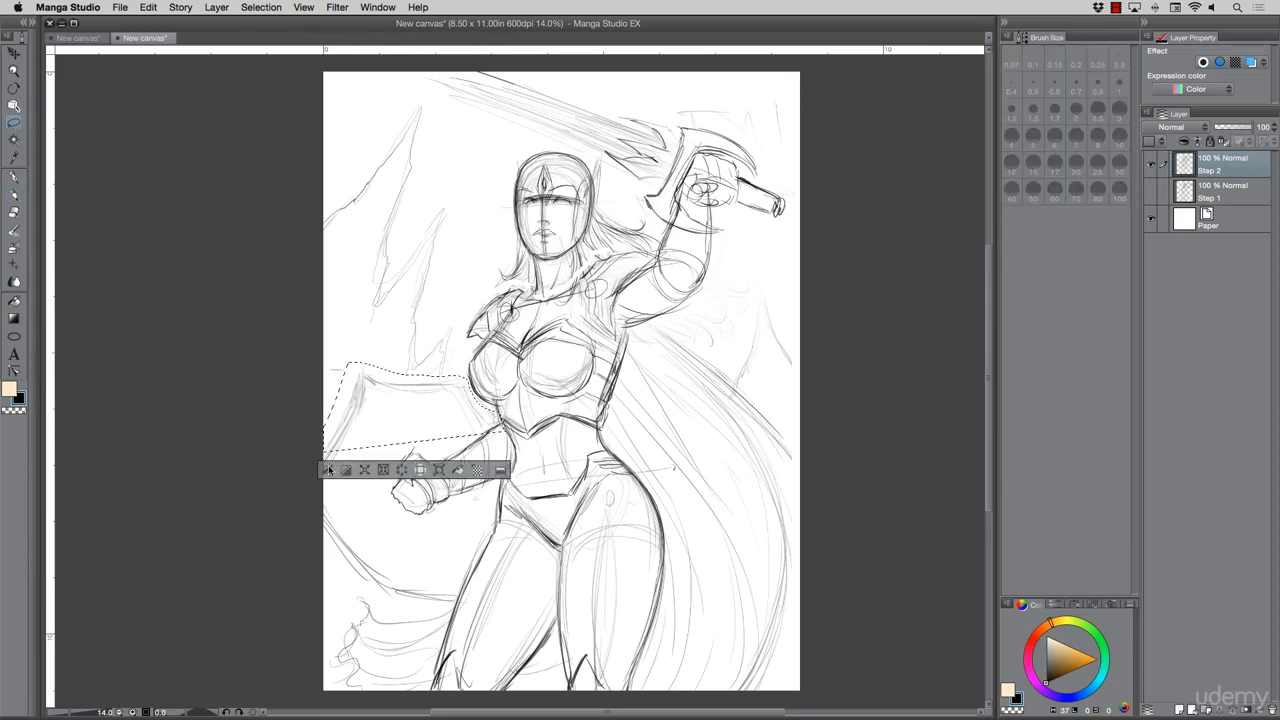
key(super+d)
mouse_move(390, 478)
mouse_down()
mouse_move(492, 412)
mouse_move(518, 442)
mouse_move(420, 530)
mouse_move(386, 488)
mouse_move(360, 489)
mouse_move(428, 486)
mouse_up()
click(471, 550)
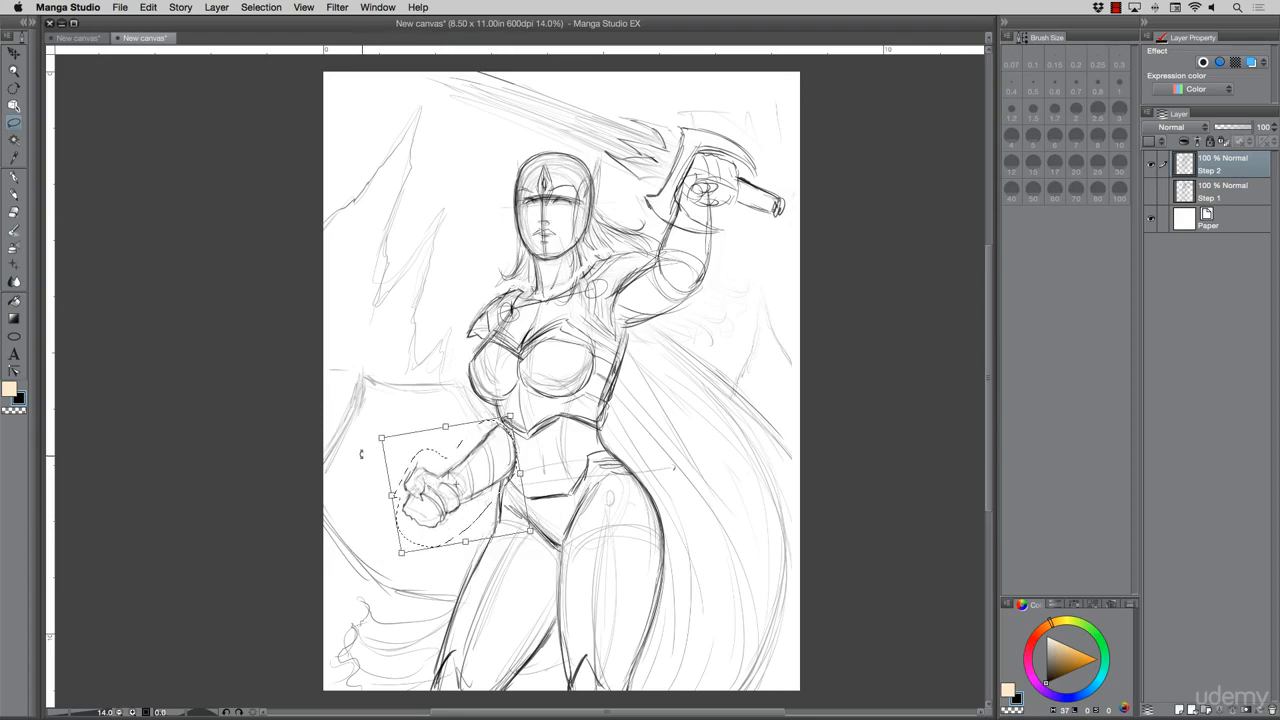
key(Return)
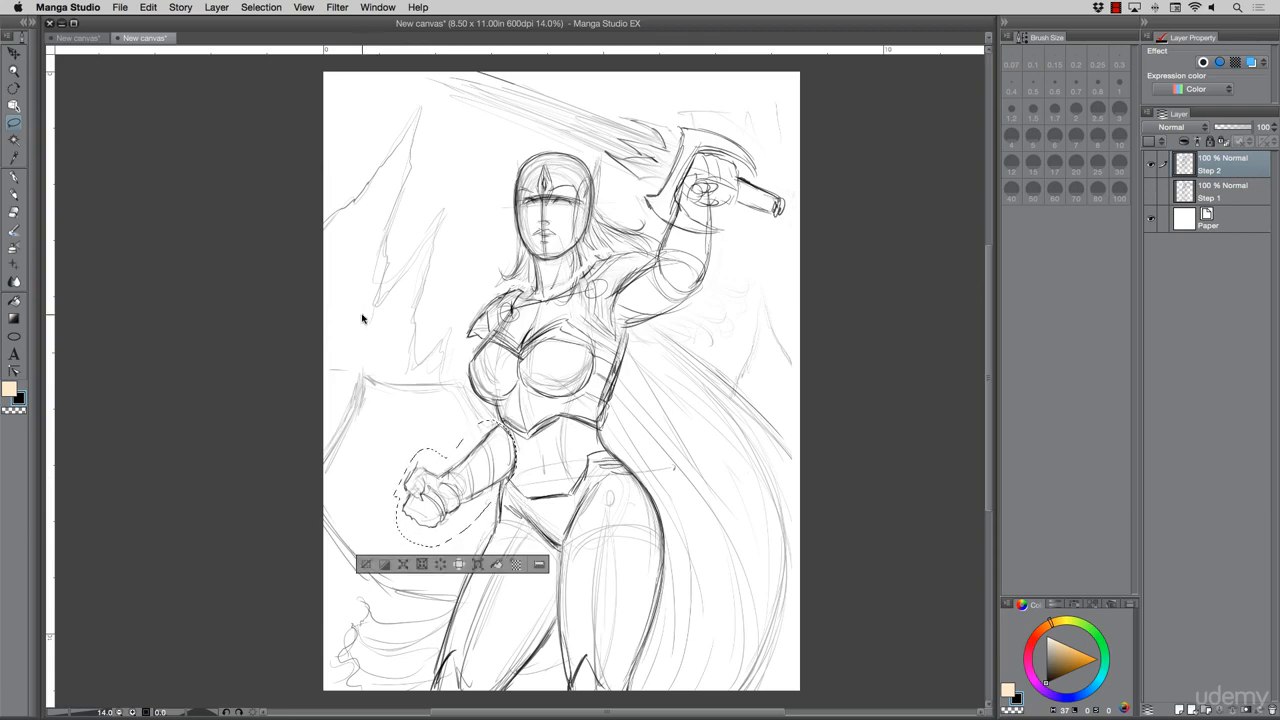
key(super+d)
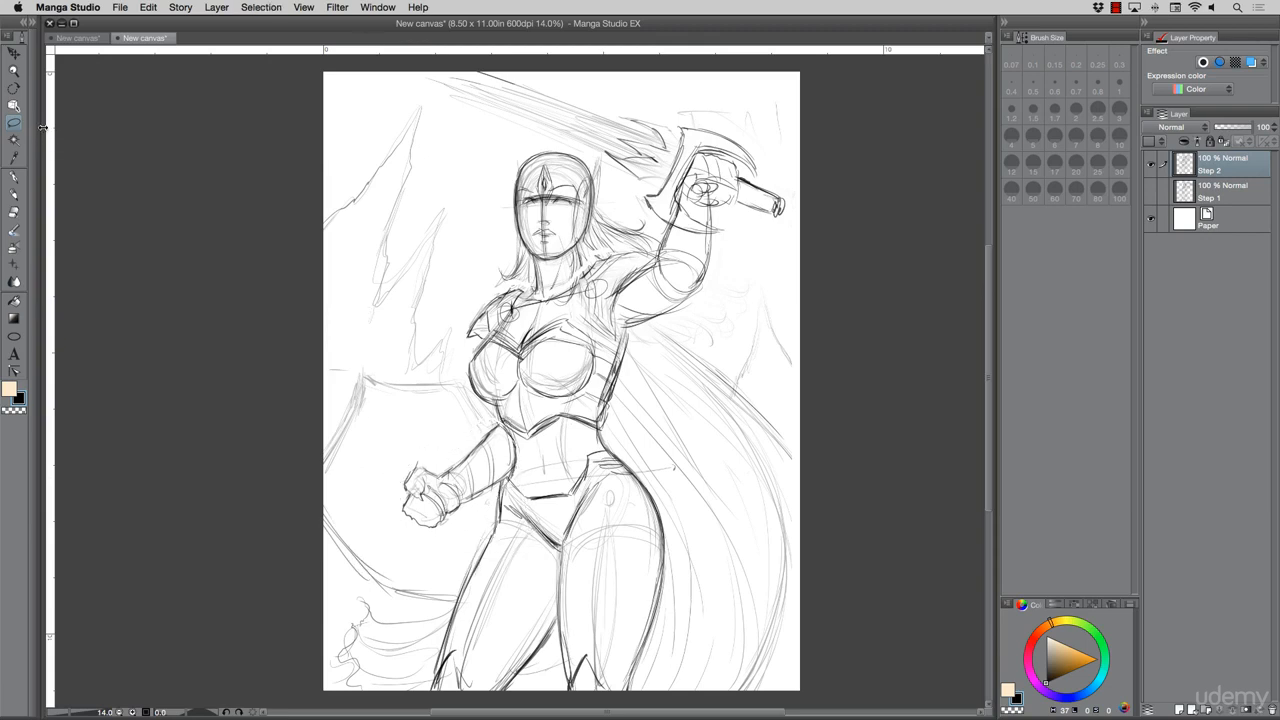
Draw pointed wings on both sides of the helmet with the Darker pencil and strengthen the side of the face
click(16, 193)
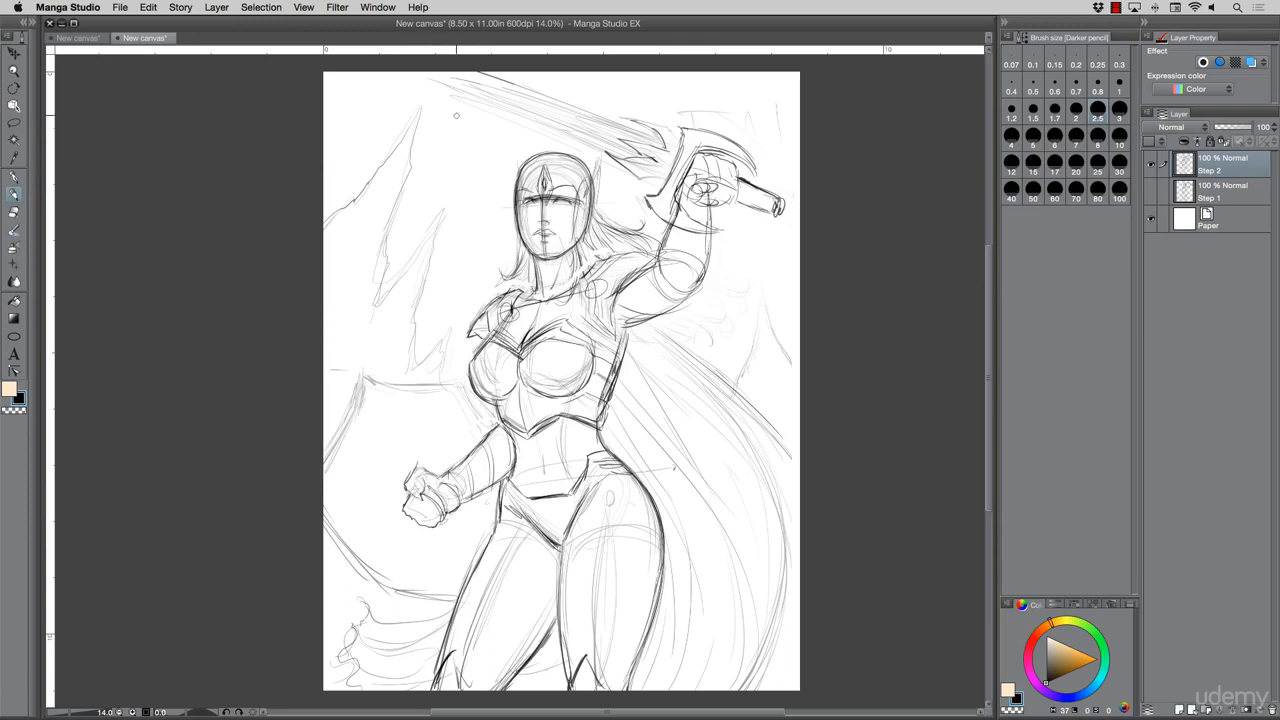
mouse_move(516, 182)
mouse_down()
mouse_move(510, 159)
mouse_move(514, 206)
mouse_up()
mouse_move(584, 174)
mouse_down()
mouse_move(604, 160)
mouse_move(586, 230)
mouse_move(552, 260)
mouse_up()
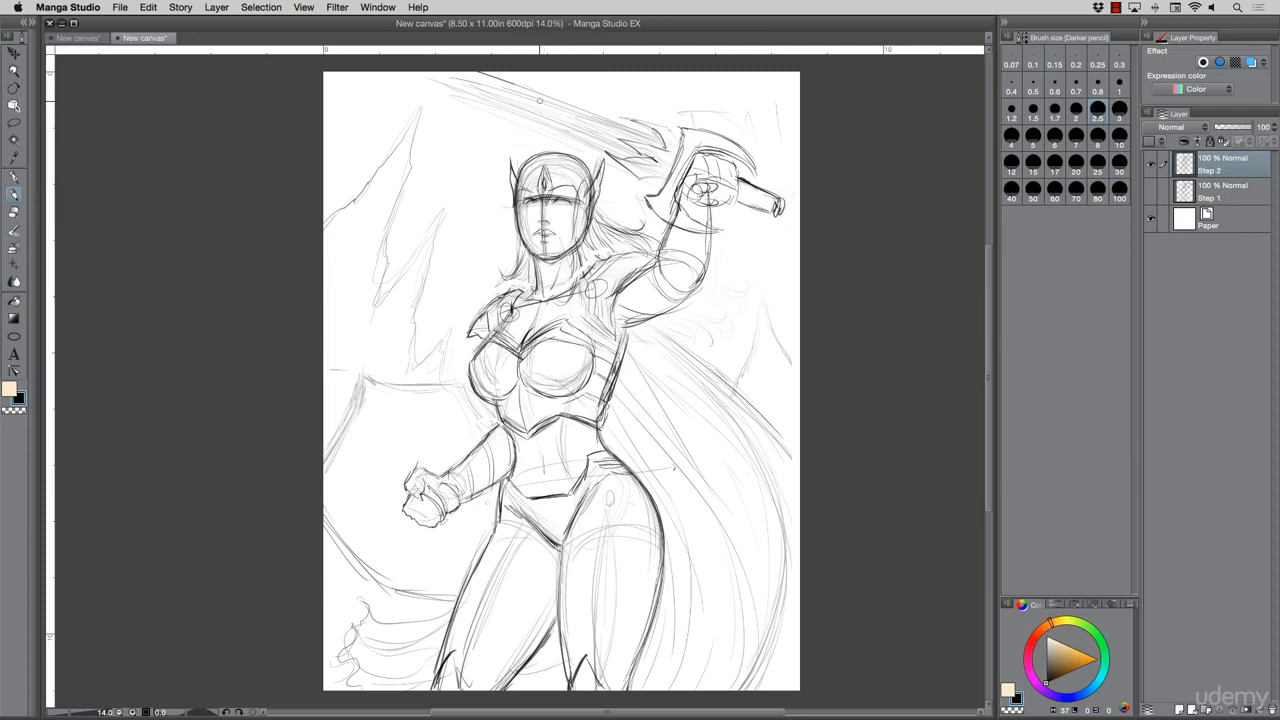
Darken the helmet's brow band across the eyes with the pencil at size 2, and define the jaw, nose and lips
key([)
drag(517, 205, 577, 208)
drag(517, 208, 579, 206)
mouse_move(514, 208)
mouse_down()
mouse_move(588, 206)
mouse_move(527, 234)
mouse_up()
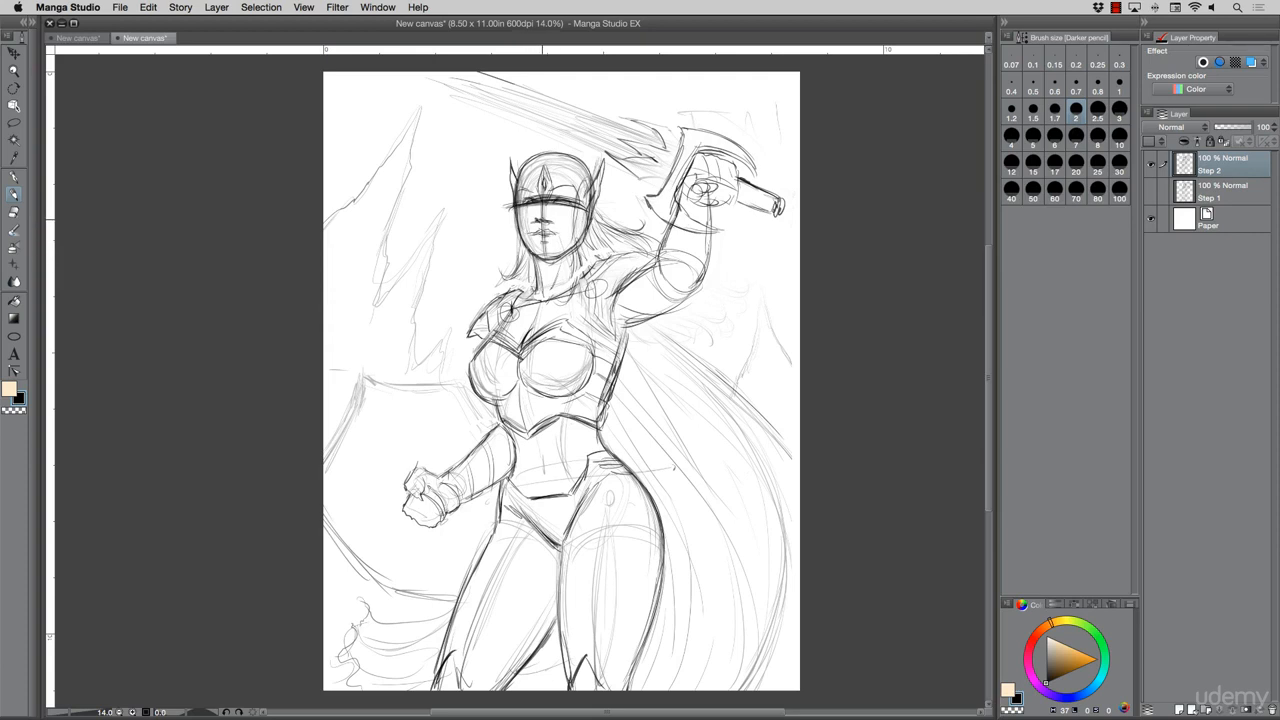
mouse_move(522, 247)
mouse_down()
mouse_move(542, 257)
mouse_move(576, 243)
mouse_up()
drag(532, 226, 537, 233)
drag(541, 231, 543, 238)
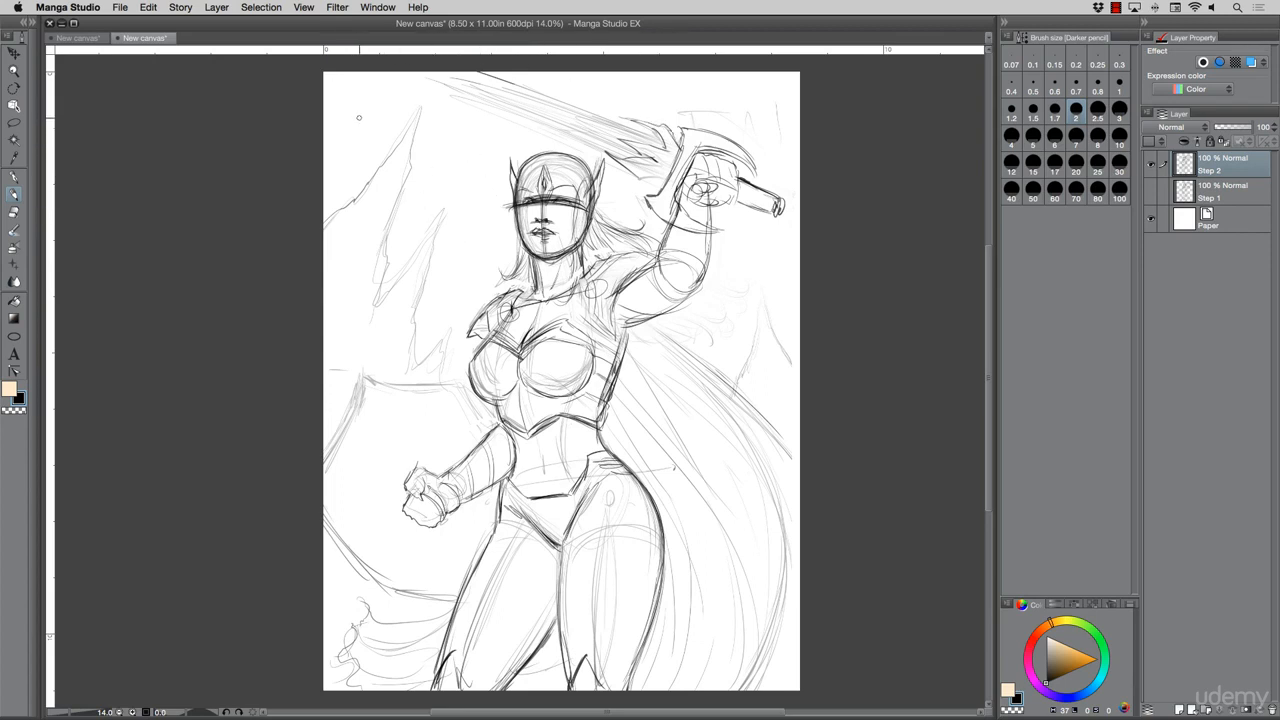
Strengthen the contours of the raised arm and the upper and lower edges of the shield
mouse_move(655, 247)
mouse_down()
mouse_move(656, 274)
mouse_move(710, 278)
mouse_move(713, 203)
mouse_move(666, 227)
mouse_move(668, 213)
mouse_up()
mouse_move(654, 278)
mouse_down()
mouse_move(674, 295)
mouse_move(652, 314)
mouse_up()
mouse_move(462, 384)
mouse_down()
mouse_move(372, 380)
mouse_move(324, 460)
mouse_up()
drag(334, 528, 381, 580)
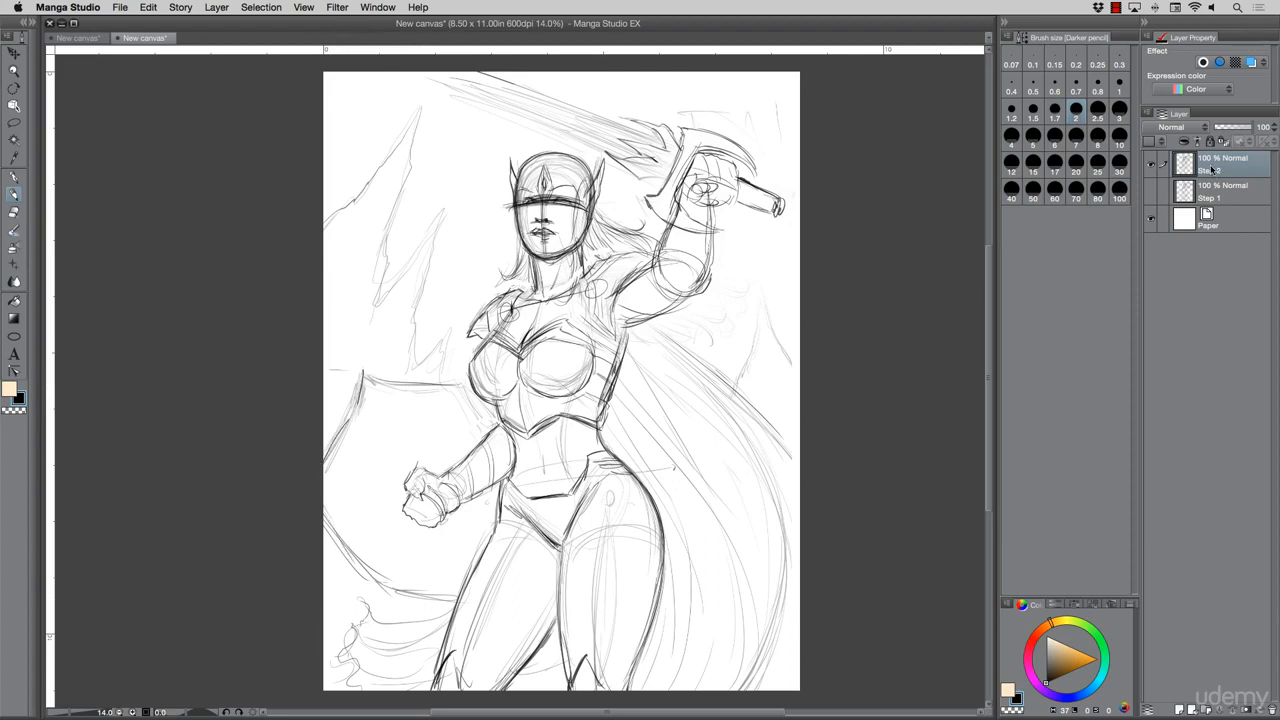
Duplicate the Step 2 layer and rename the copy as Step 3
drag(1212, 168, 1182, 709)
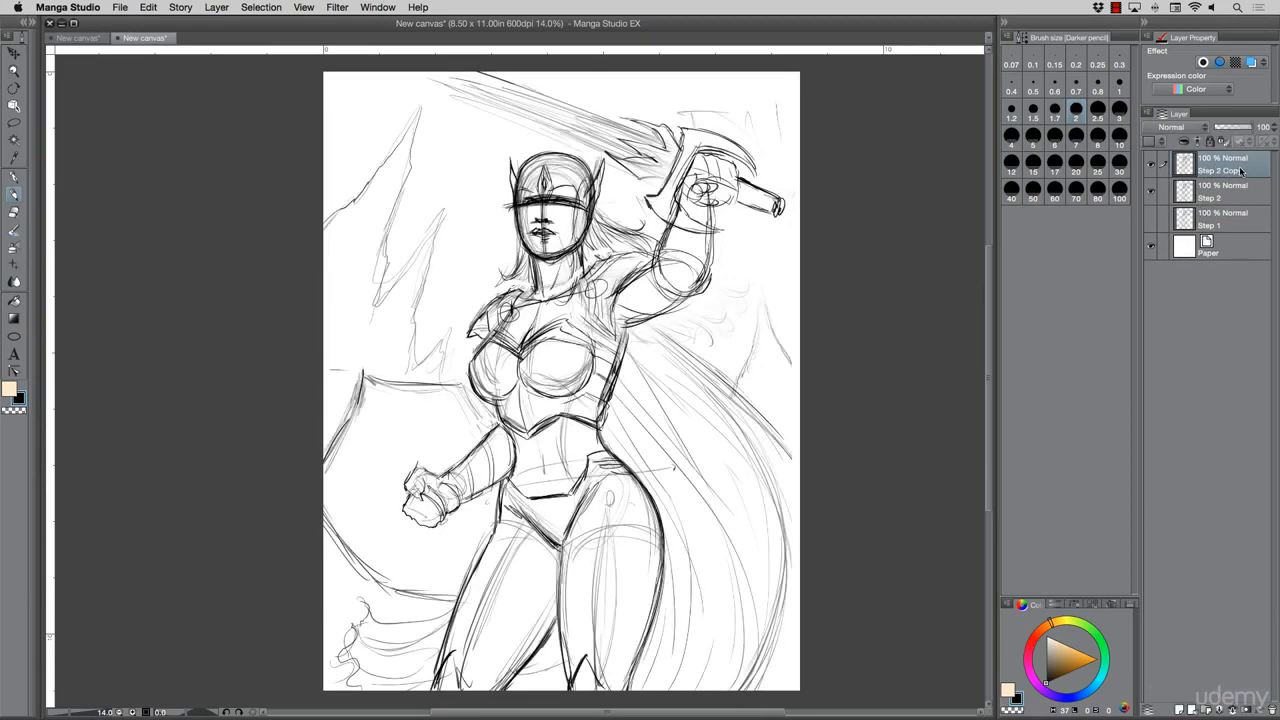
double_click(1244, 170)
key(BackSpace)
key(BackSpace)
key(BackSpace)
key(BackSpace)
key(BackSpace)
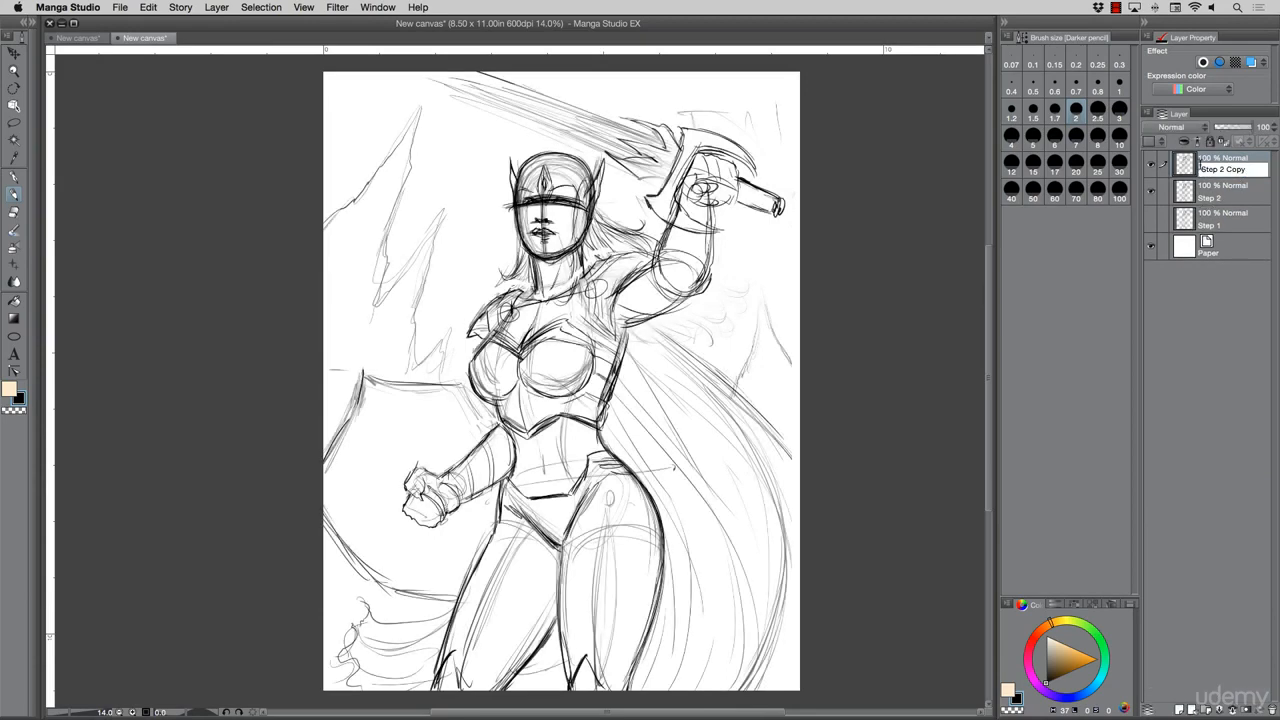
key(BackSpace)
key(BackSpace)
text(3)
key(Return)
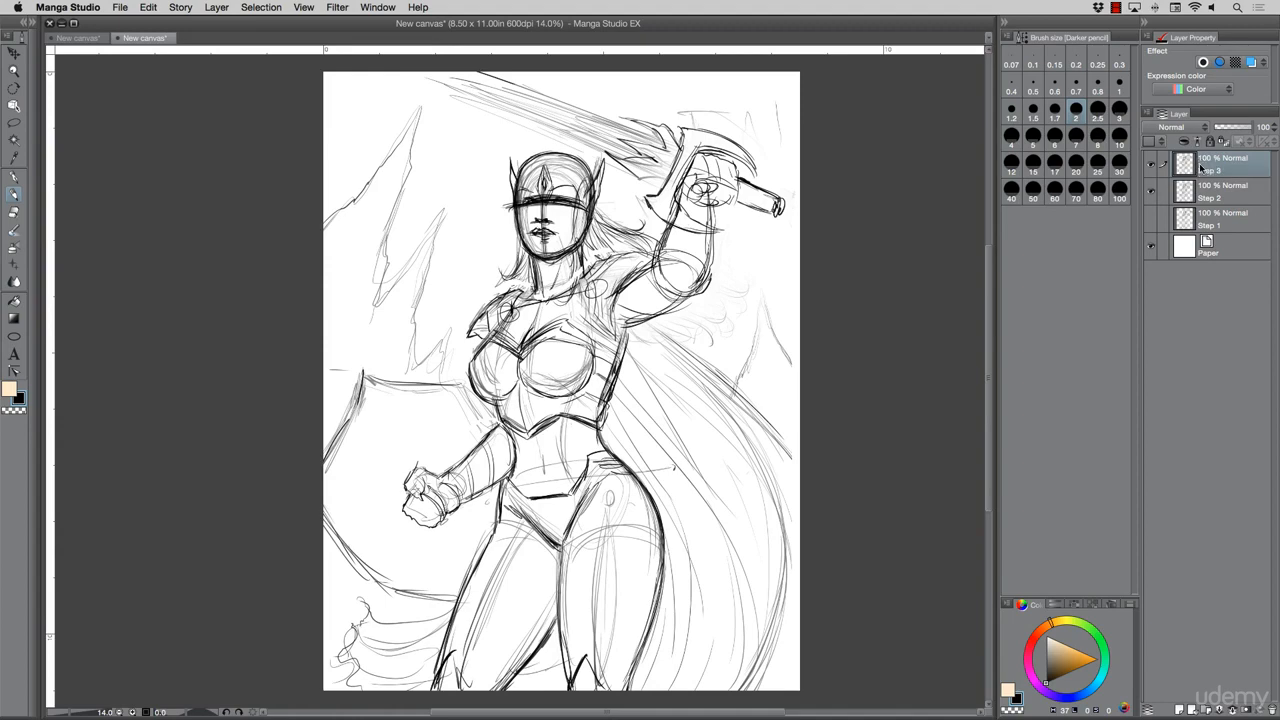
Check the three drawing layers one by one, leaving only Step 3 visible above the Paper layer
click(1151, 192)
click(1151, 164)
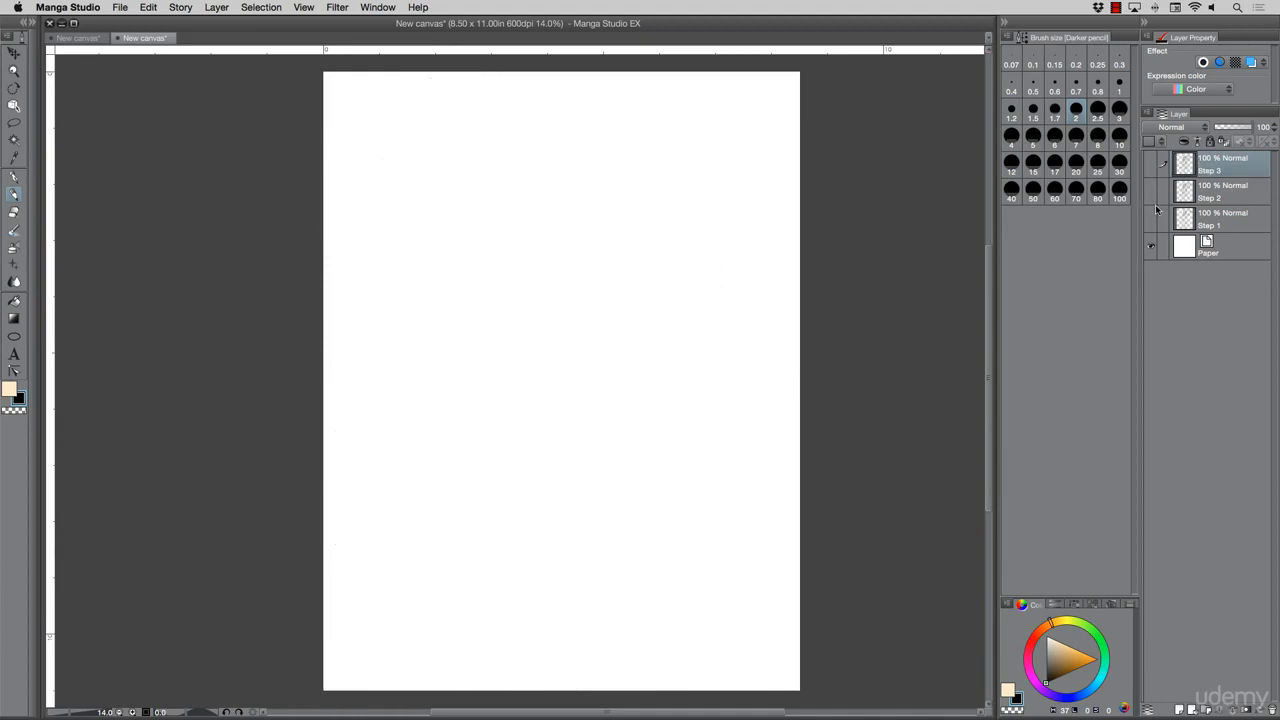
click(1151, 217)
click(1151, 217)
click(1150, 193)
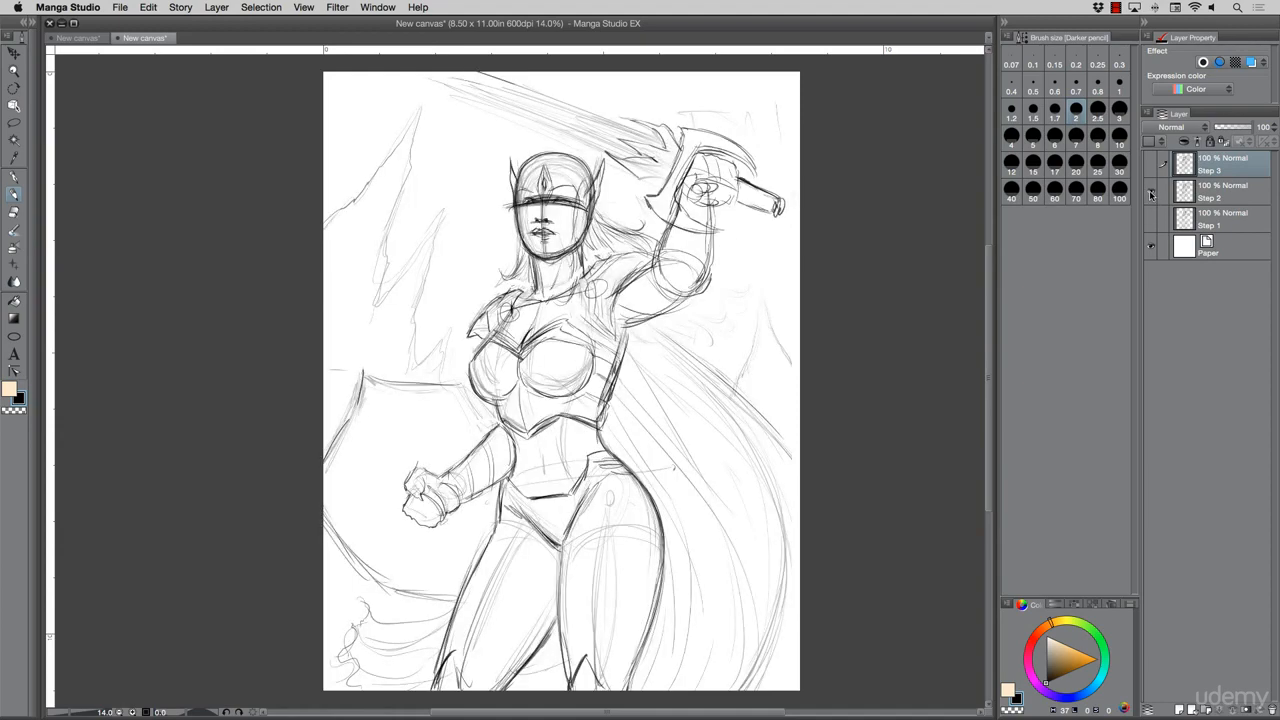
click(1151, 165)
click(1151, 165)
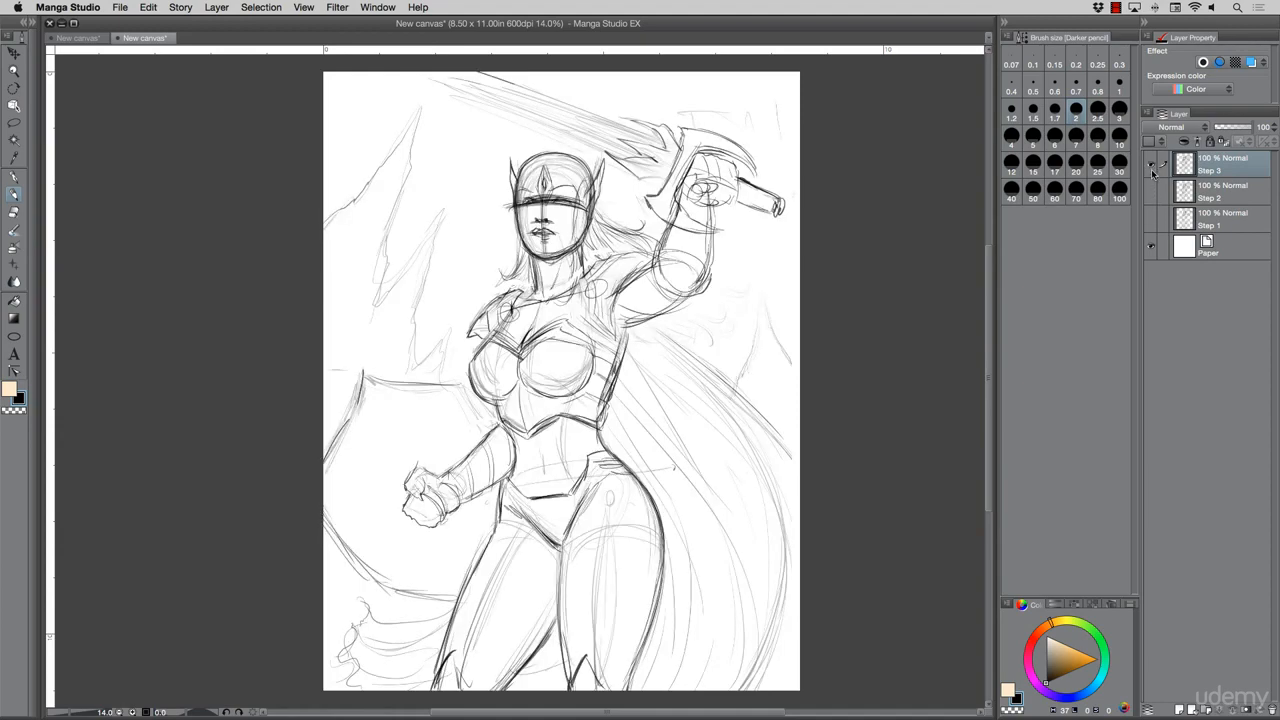